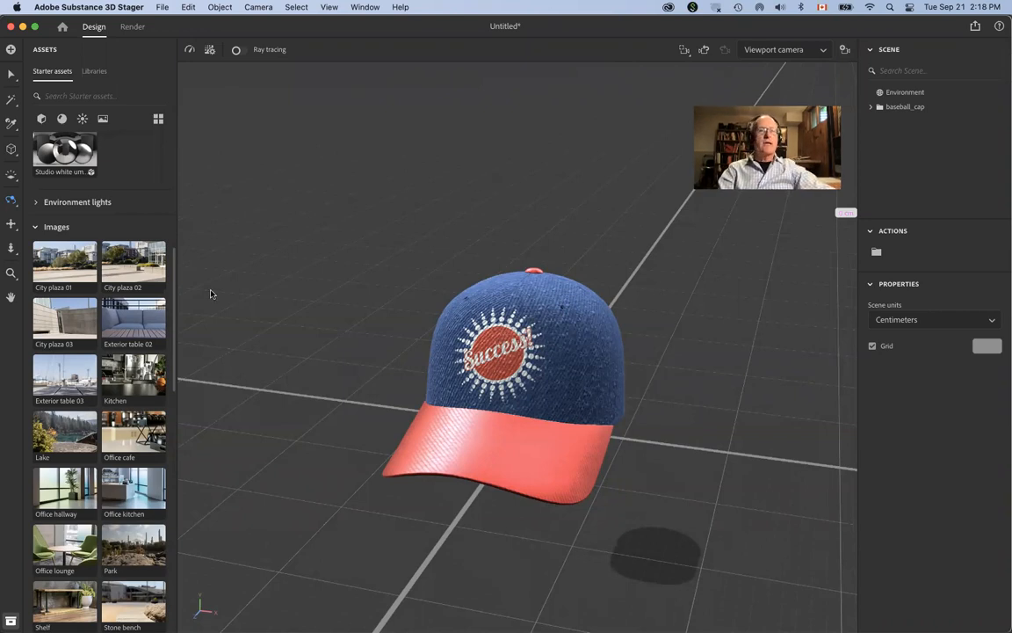
Try the starter images Exterior table 02, City plaza 03 and Office kitchen as backgrounds behind the cap.
{"action": "left_click", "coordinate": [124, 318]}
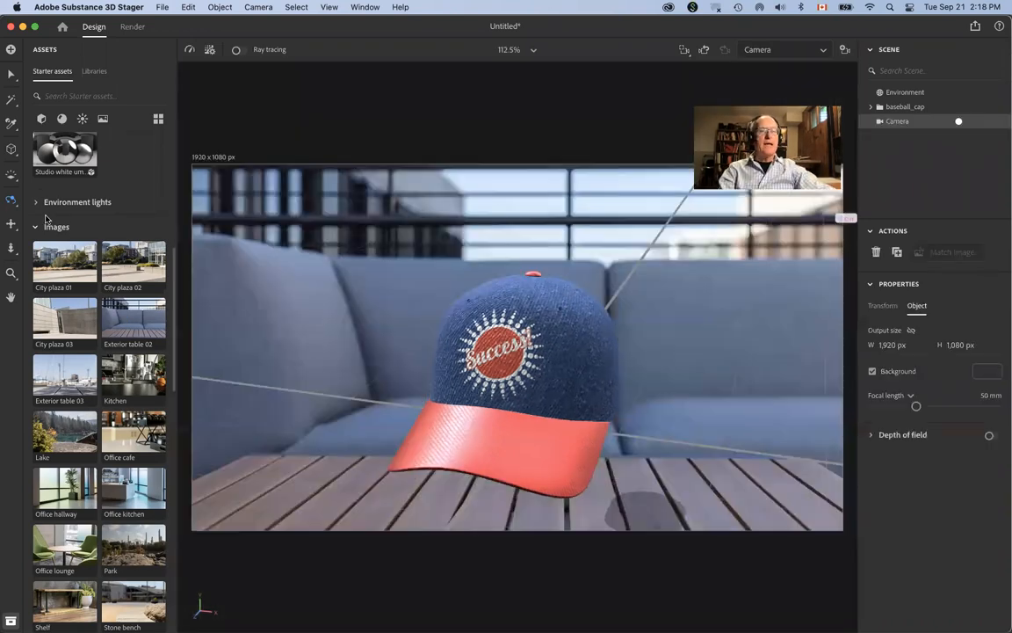
{"action": "left_click", "coordinate": [70, 319]}
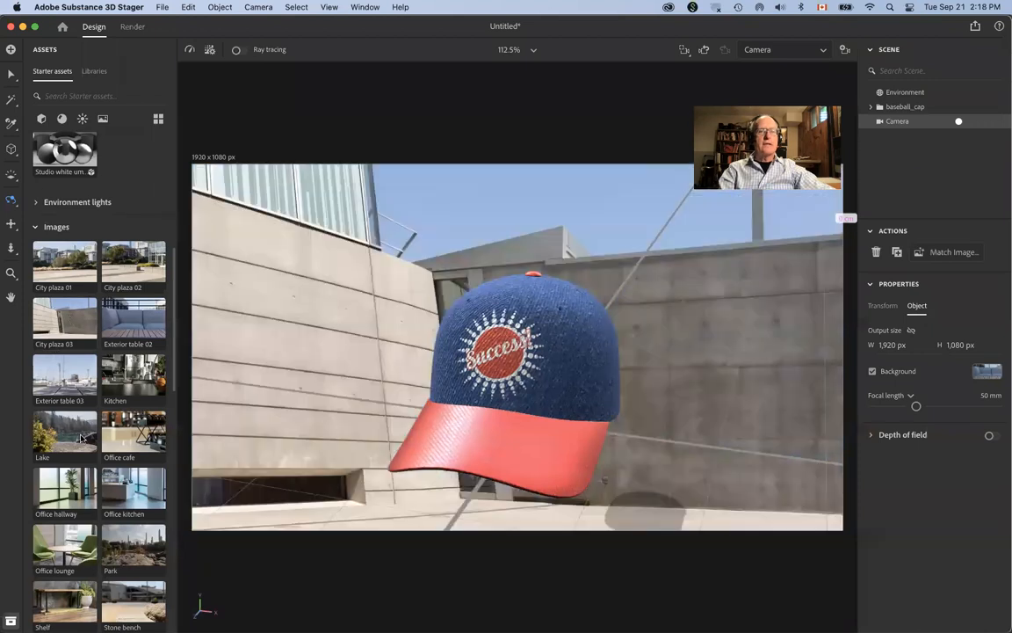
{"action": "left_click", "coordinate": [106, 498]}
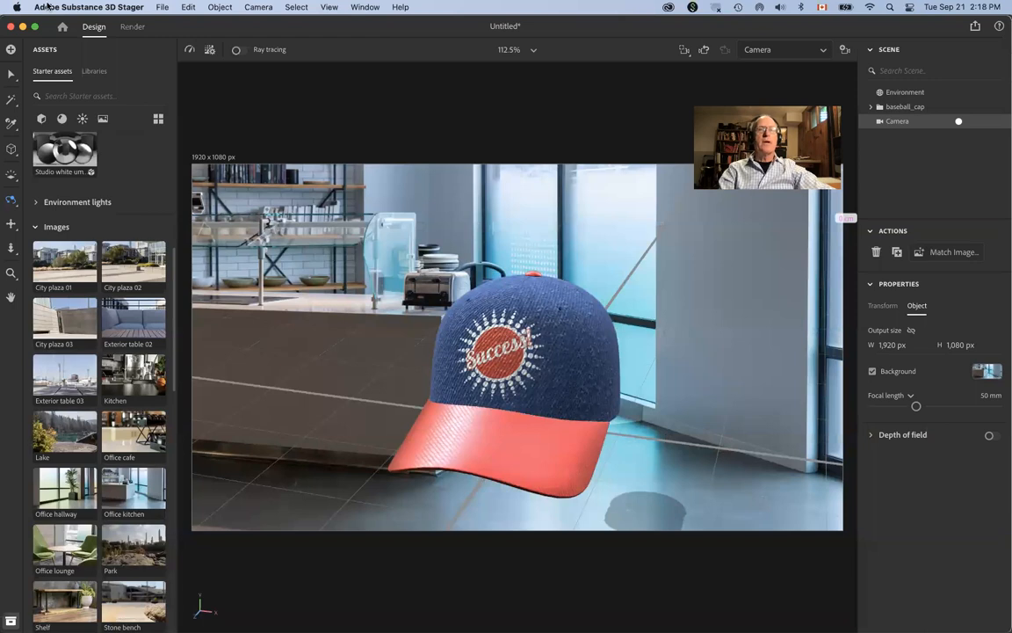
Import Coffee Table.jpg from the W3 Backgrounds folder as the background image in place of the office kitchen.
{"action": "left_click", "coordinate": [163, 7]}
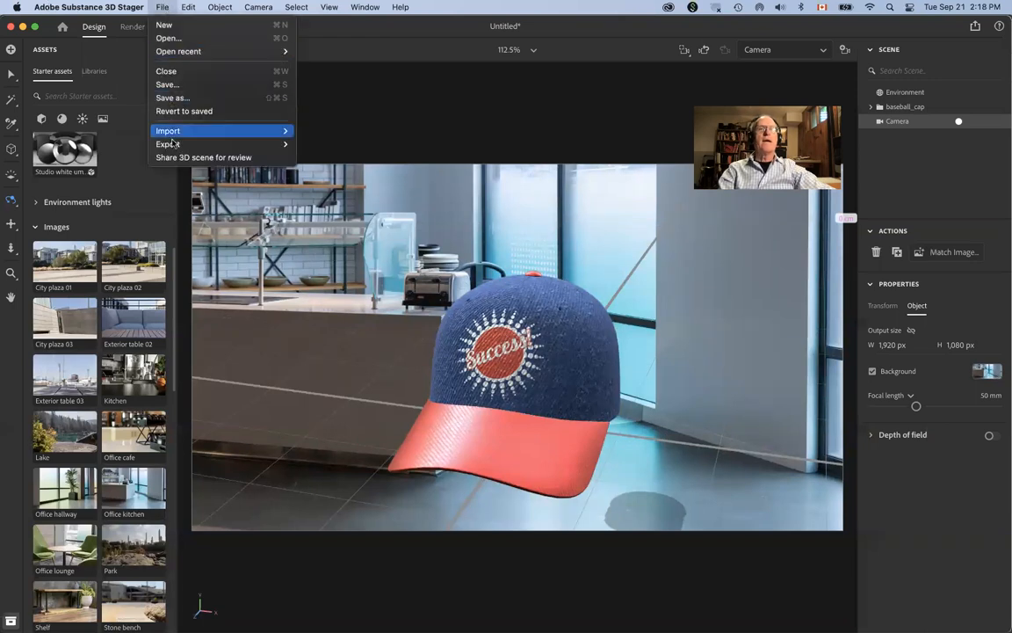
{"action": "mouse_move", "coordinate": [229, 131]}
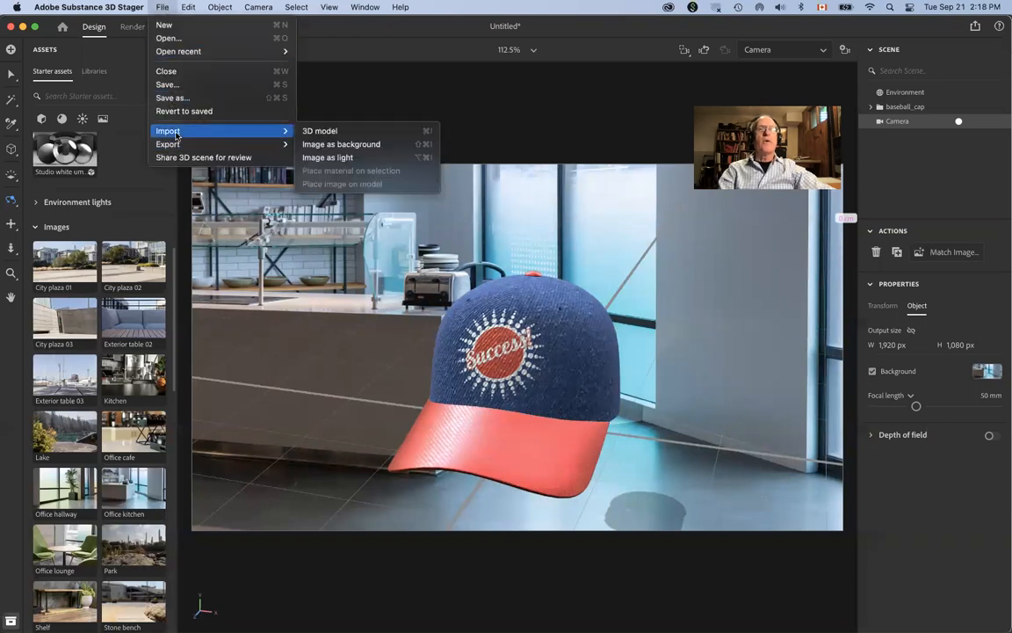
{"action": "left_click", "coordinate": [342, 145]}
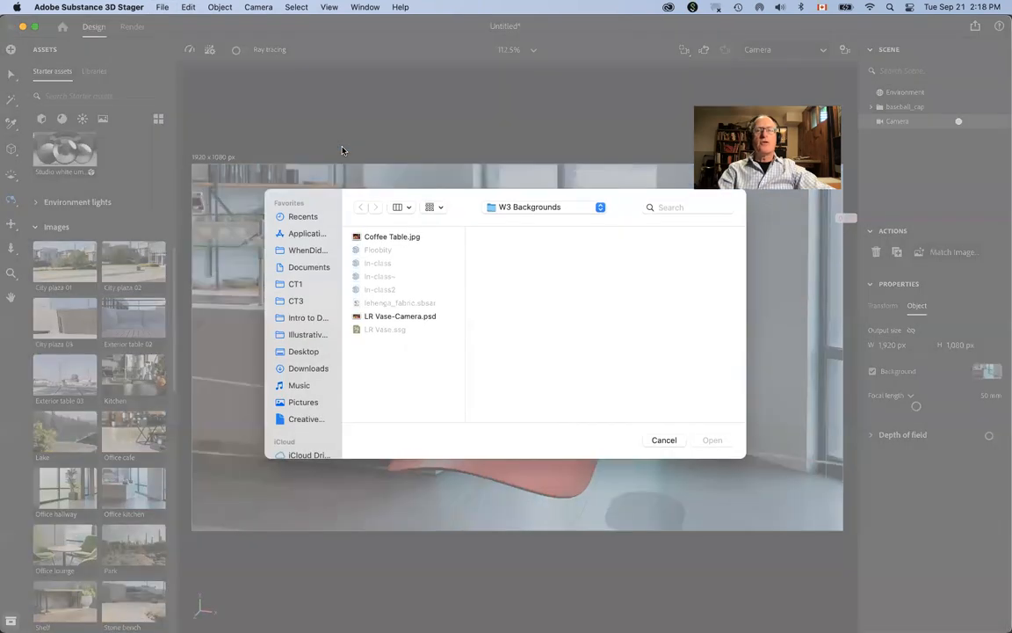
{"action": "left_click", "coordinate": [404, 238]}
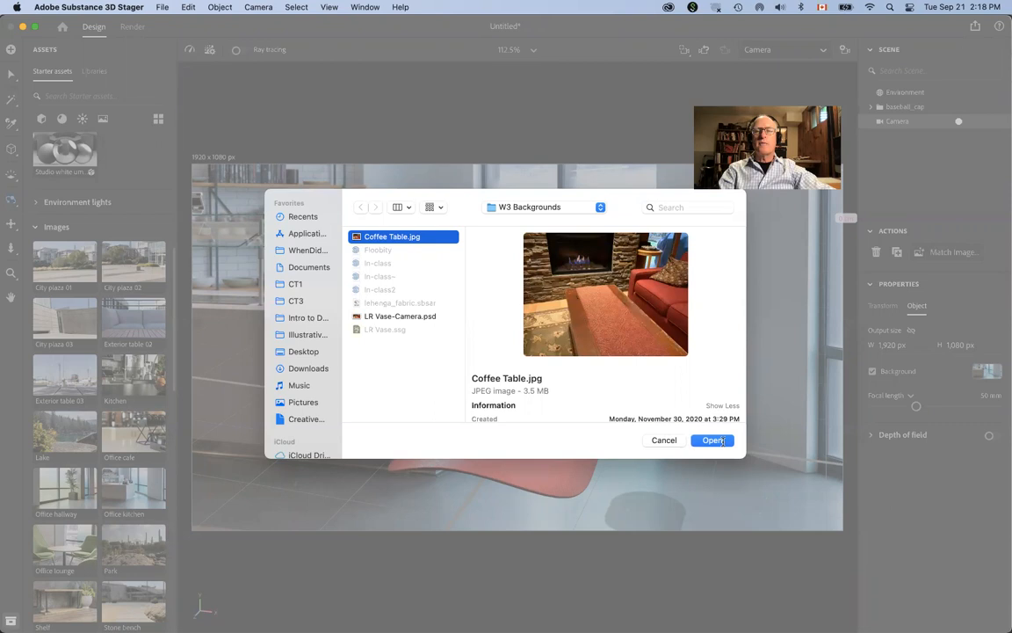
{"action": "left_click", "coordinate": [713, 441]}
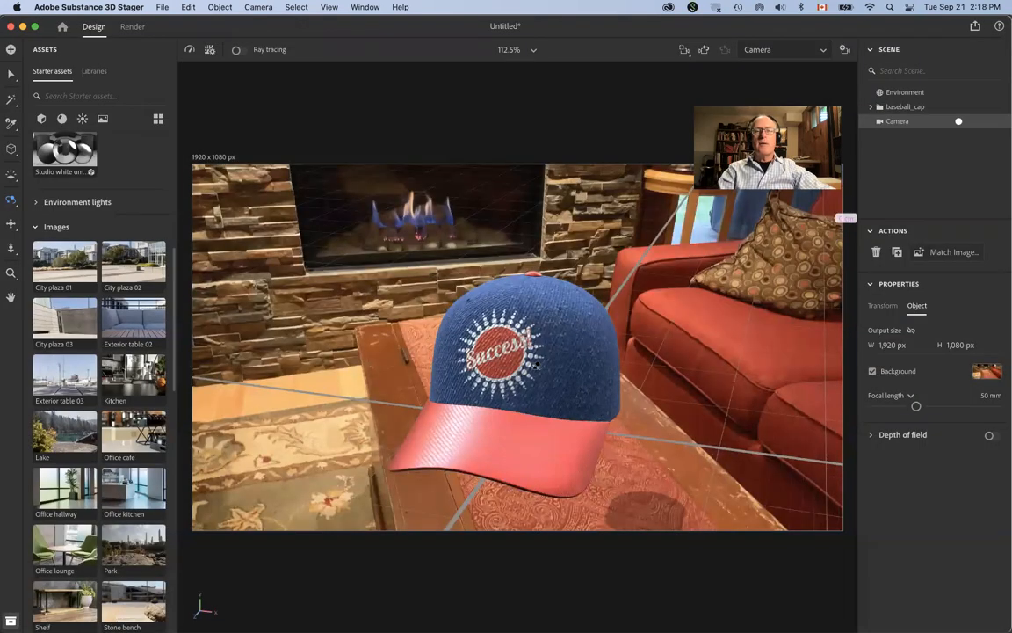
Orbit and dolly the camera until the cap appears small and seated on the coffee table.
{"action": "left_click_drag", "start_coordinate": [526, 327], "coordinate": [541, 366]}
{"action": "scroll", "coordinate": [542, 366], "scroll_direction": "down", "scroll_amount": 5}
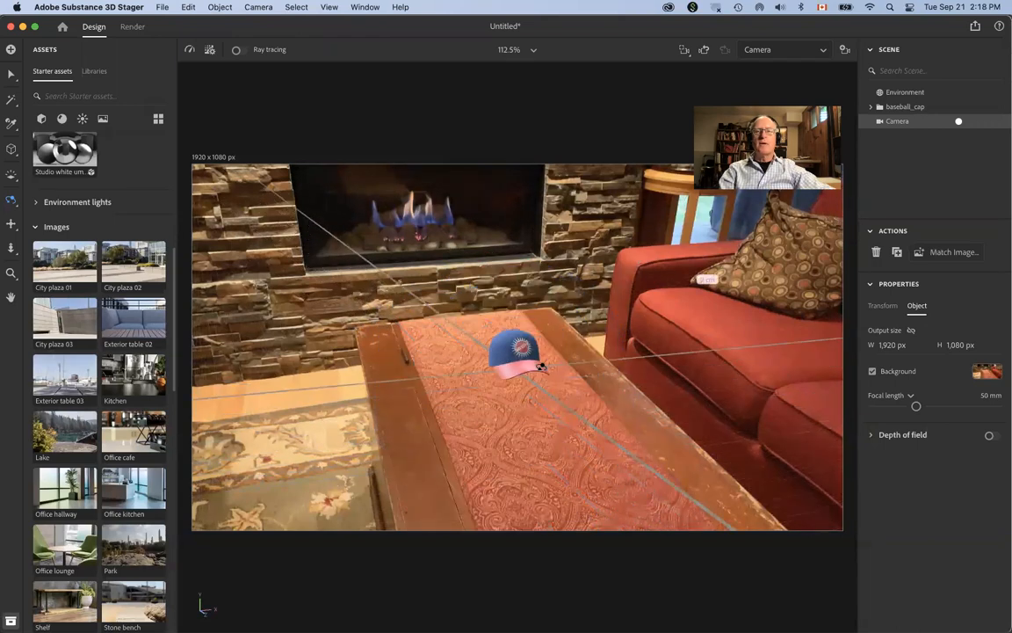
{"action": "scroll", "coordinate": [542, 366], "scroll_direction": "up", "scroll_amount": 5}
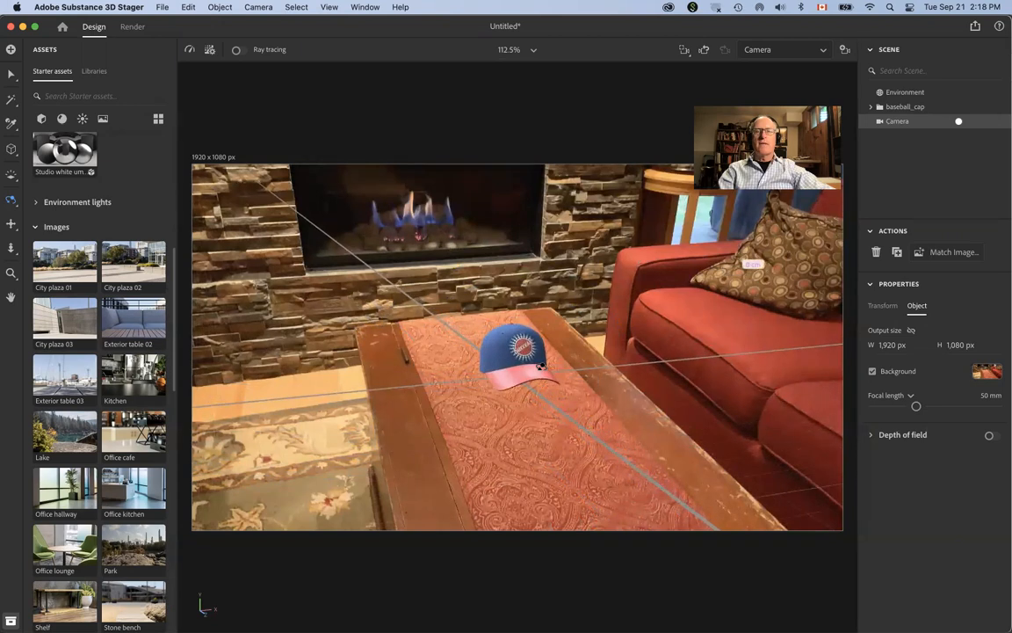
{"action": "scroll", "coordinate": [542, 366], "scroll_direction": "up", "scroll_amount": 3}
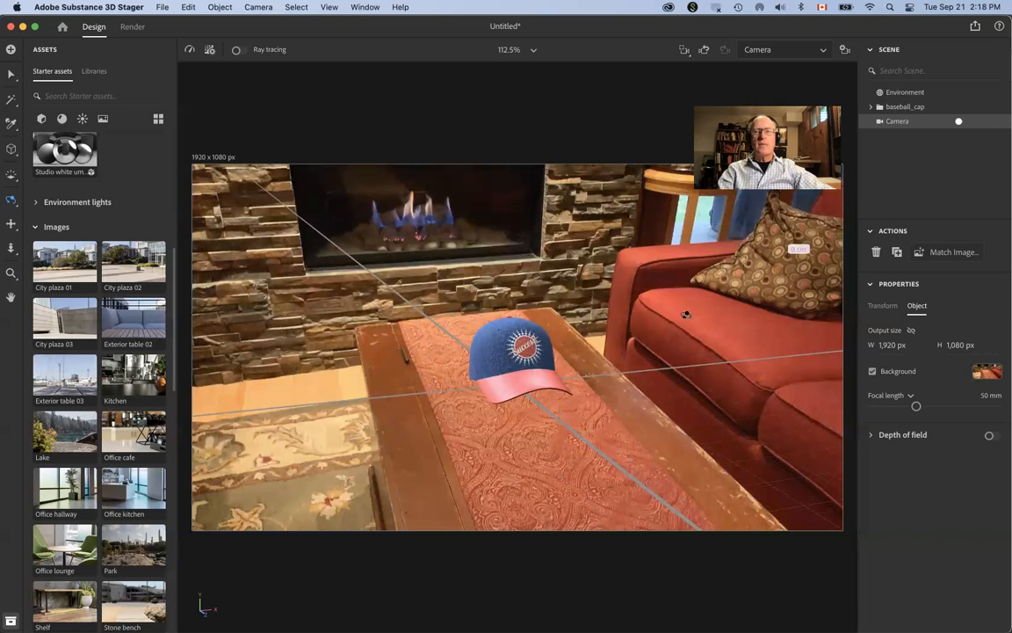
Undo all the background image changes and remove the added camera, returning to the viewport camera.
{"action": "left_click", "coordinate": [789, 51]}
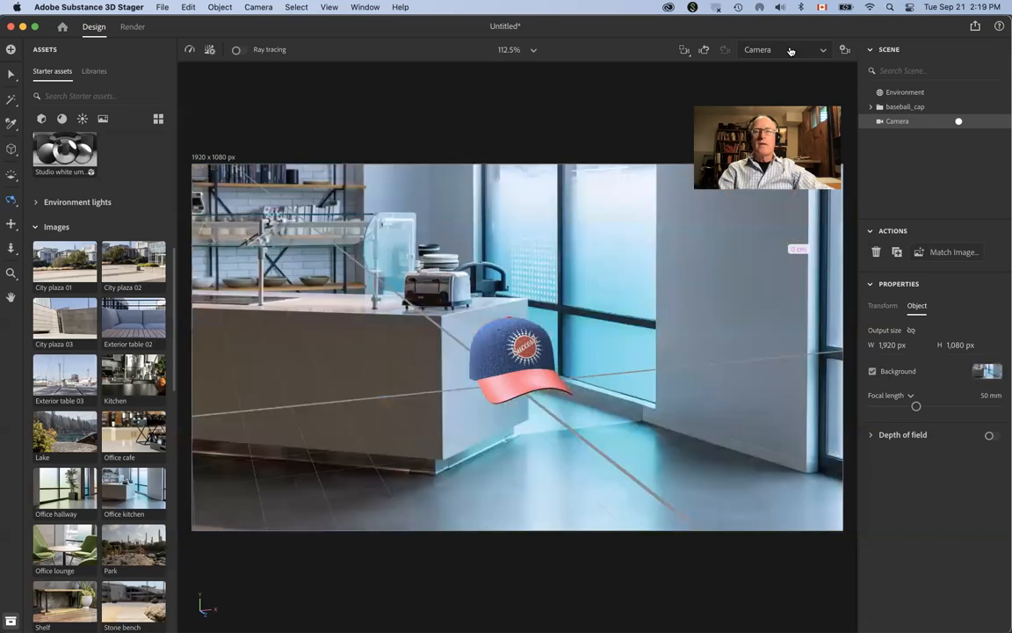
{"action": "left_click", "coordinate": [794, 58]}
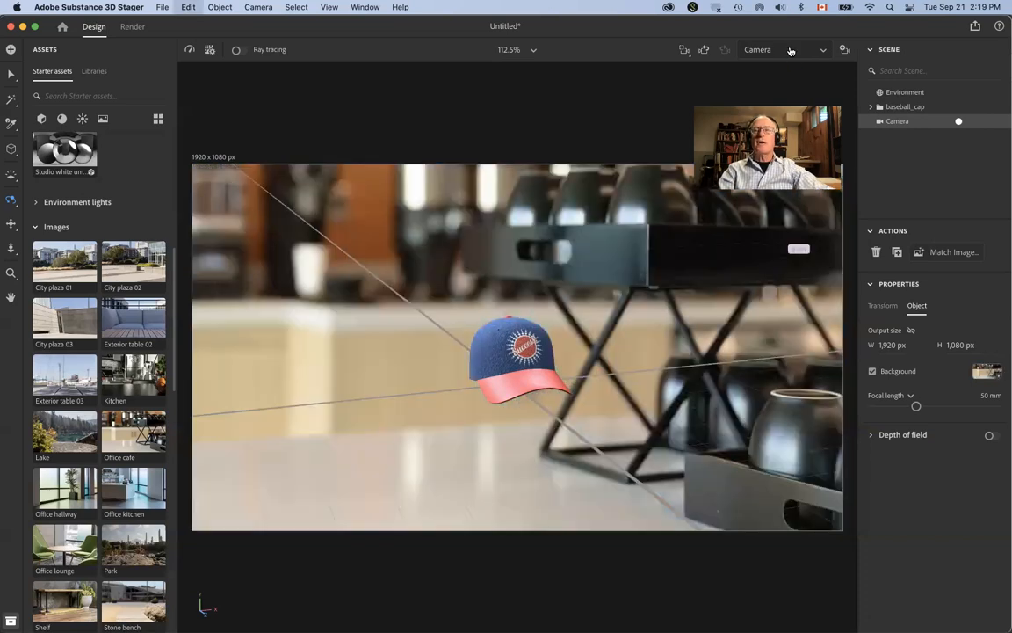
{"action": "left_click", "coordinate": [793, 58]}
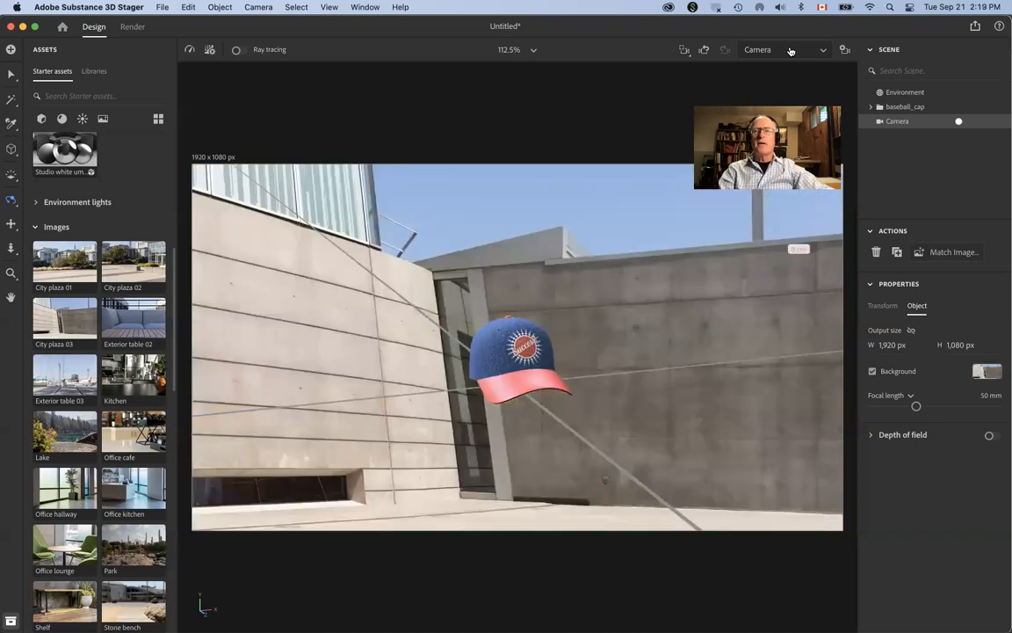
{"action": "left_click", "coordinate": [790, 51]}
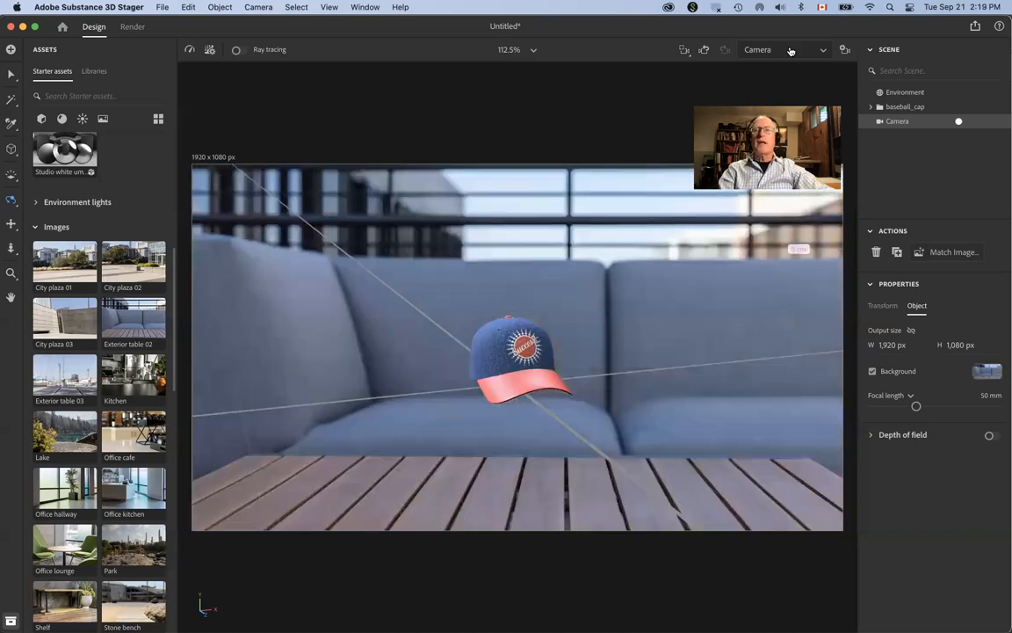
{"action": "left_click", "coordinate": [790, 51]}
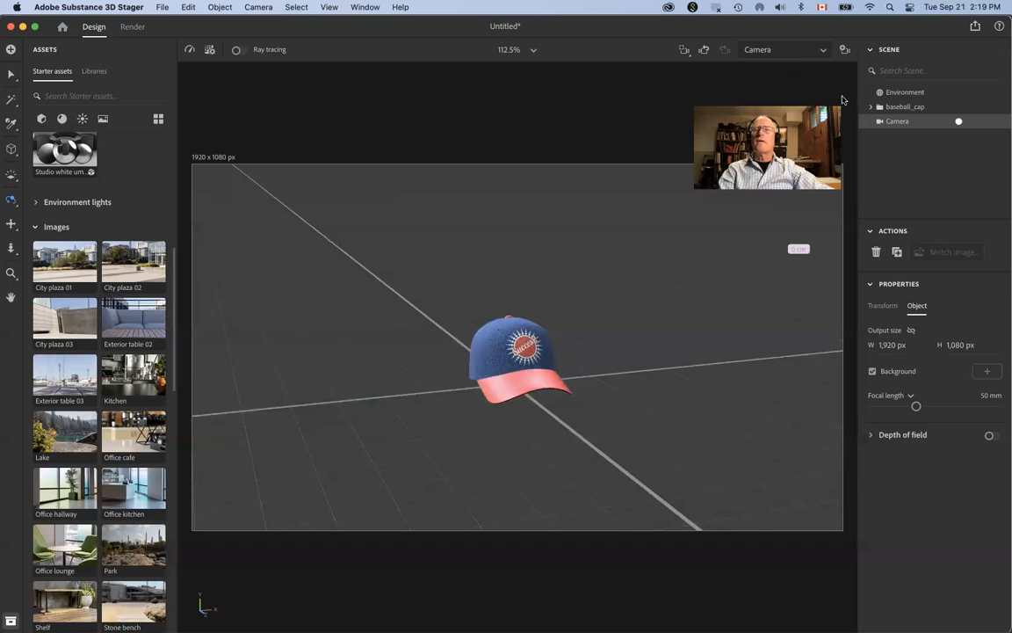
{"action": "key", "text": "Delete"}
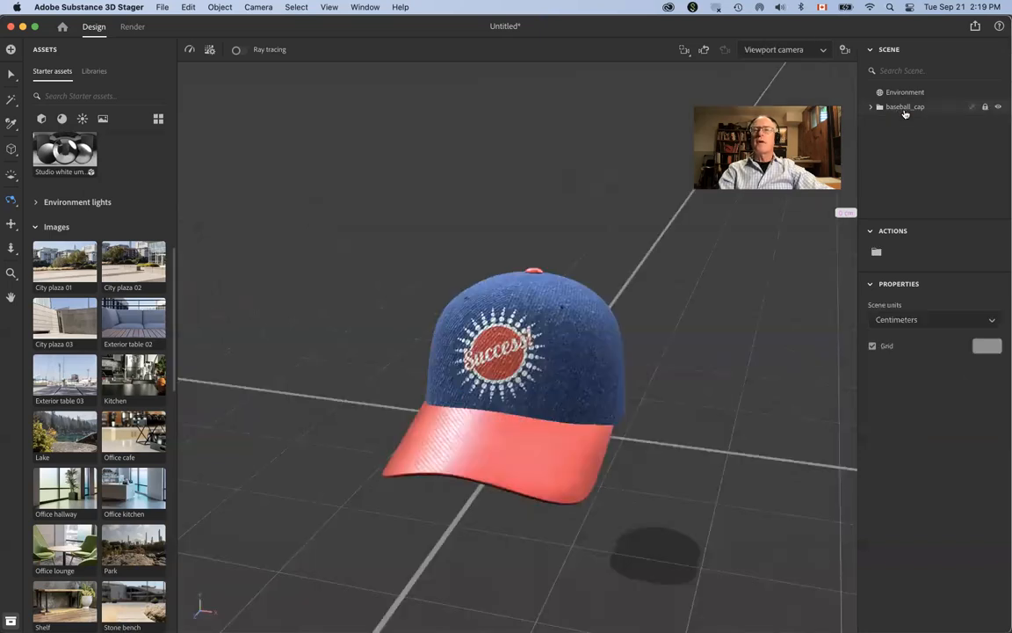
Import Coffee Table.jpg as a background image while the viewport camera is active.
{"action": "left_click", "coordinate": [789, 50]}
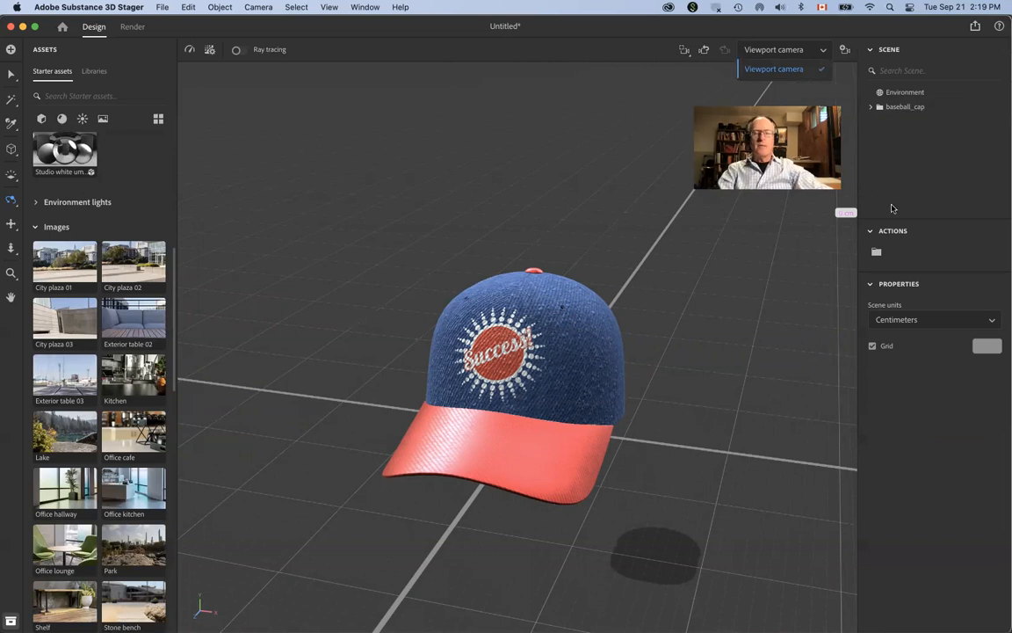
{"action": "left_click", "coordinate": [163, 7]}
{"action": "mouse_move", "coordinate": [189, 129]}
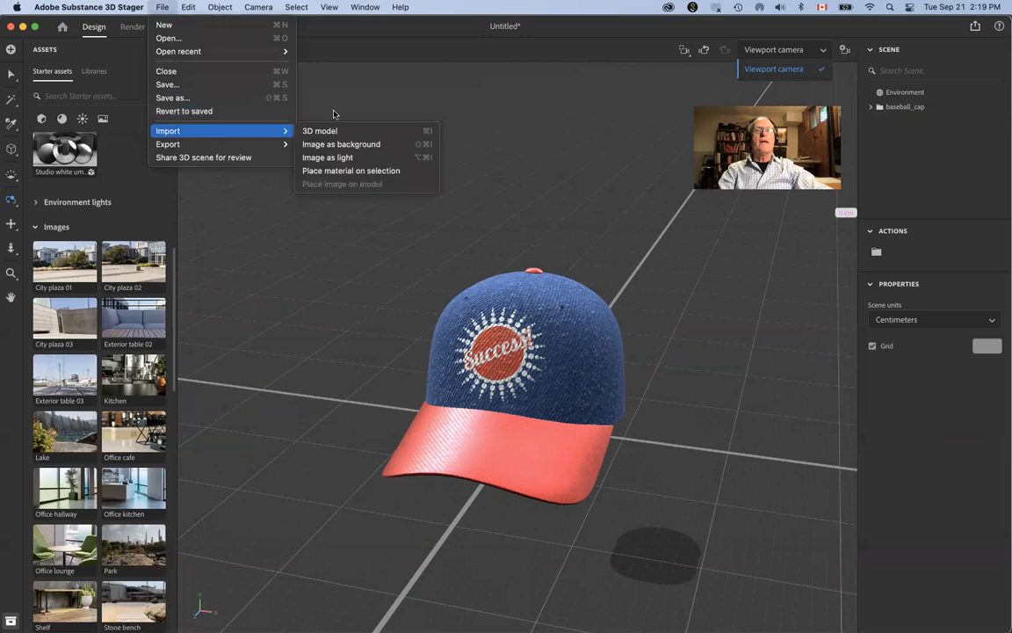
{"action": "left_click", "coordinate": [346, 145]}
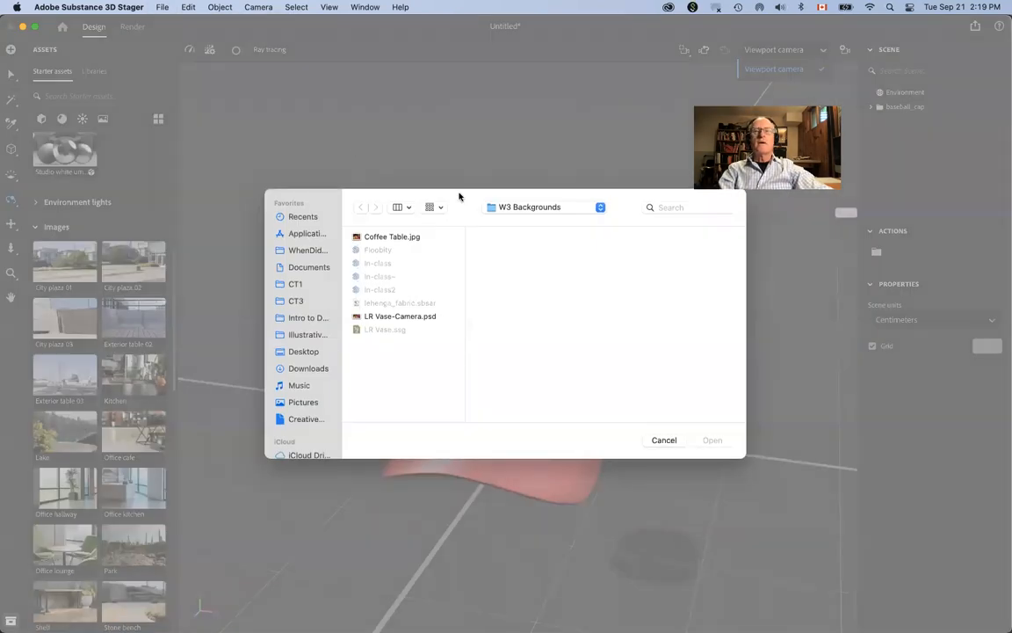
{"action": "left_click", "coordinate": [419, 236]}
{"action": "double_click", "coordinate": [419, 236]}
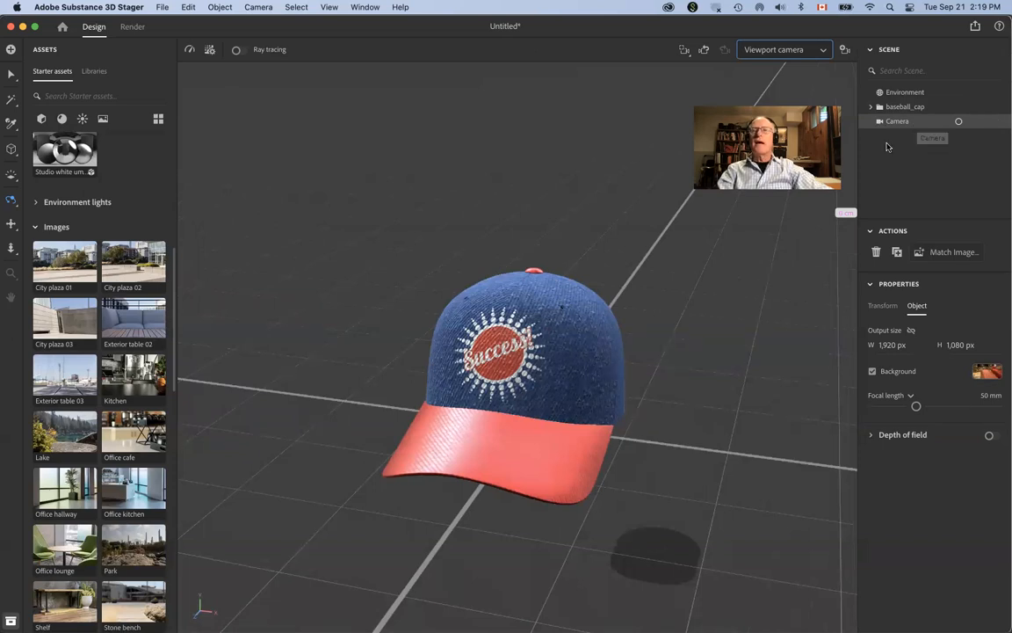
Switch to the Camera view with the coffee table background and orbit and dolly it so the cap sits on the table.
{"action": "left_click", "coordinate": [791, 52]}
{"action": "left_click", "coordinate": [768, 82]}
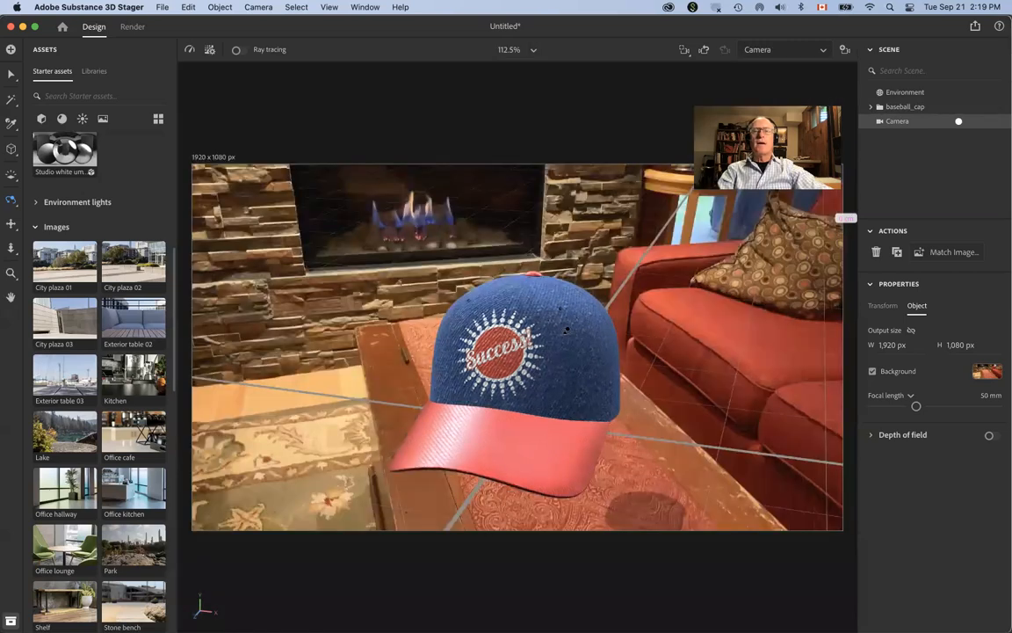
{"action": "left_click_drag", "start_coordinate": [524, 346], "coordinate": [531, 378]}
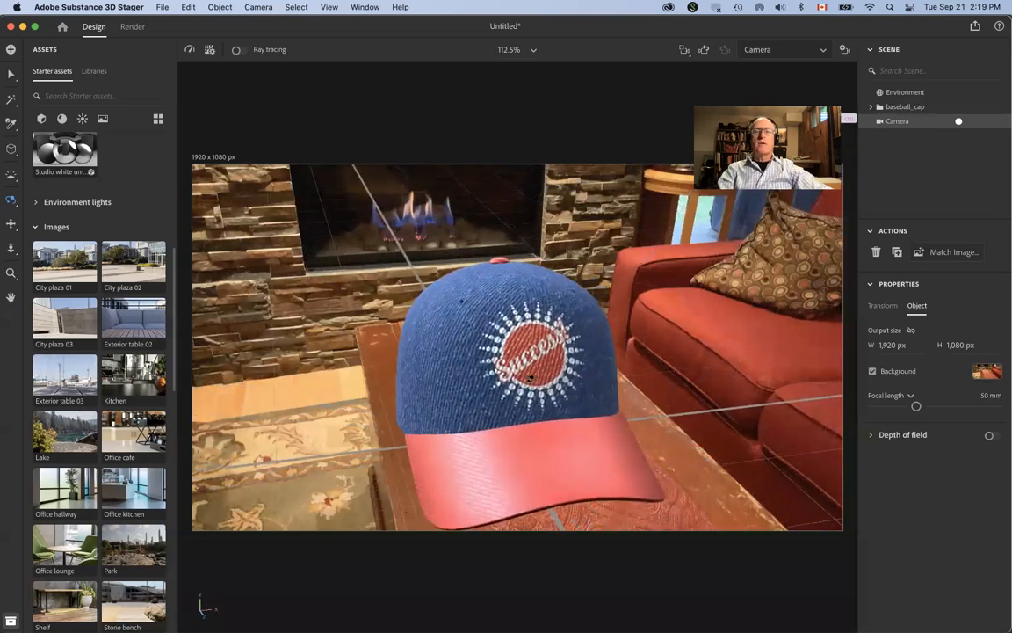
{"action": "scroll", "coordinate": [529, 378], "scroll_direction": "up", "scroll_amount": 3}
{"action": "scroll", "coordinate": [530, 378], "scroll_direction": "down", "scroll_amount": 6}
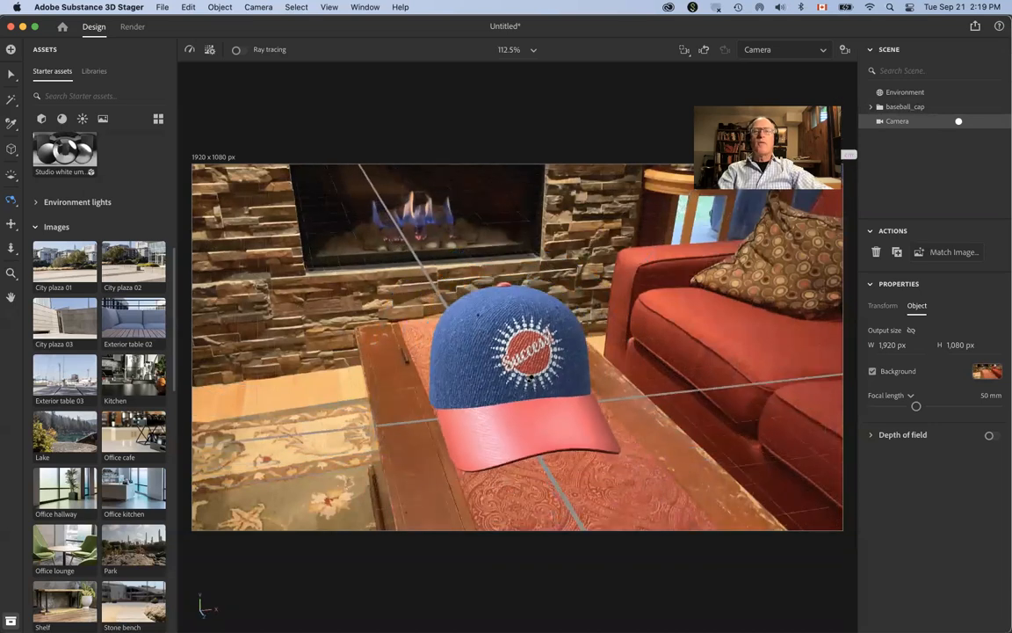
{"action": "scroll", "coordinate": [530, 378], "scroll_direction": "down", "scroll_amount": 3}
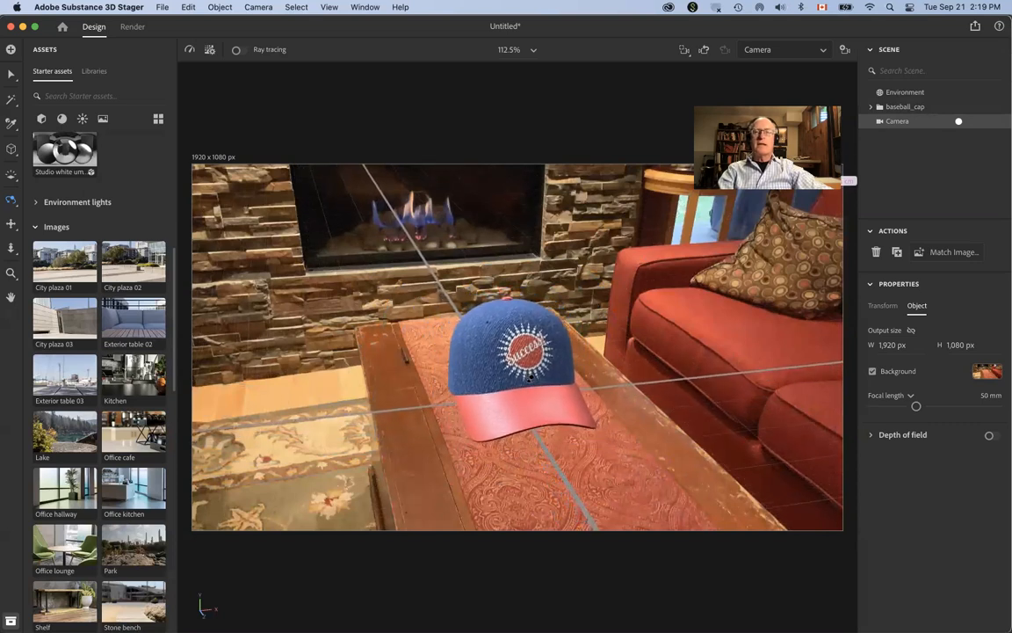
{"action": "scroll", "coordinate": [530, 376], "scroll_direction": "down", "scroll_amount": 3}
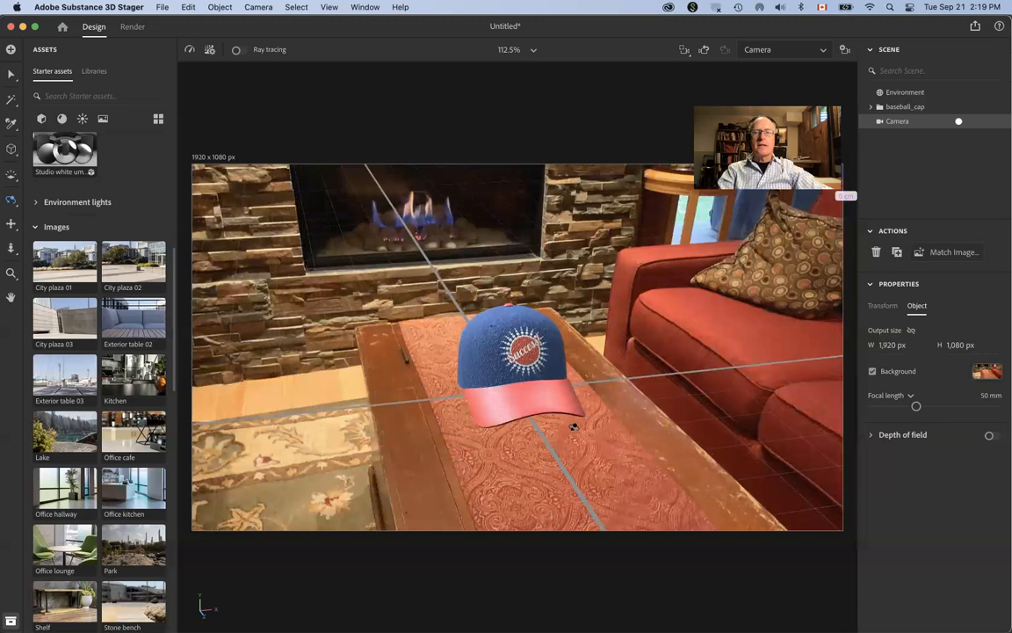
Match the camera to the background image using Image aspect ratio, Multiple lights and matched camera perspective.
{"action": "left_click", "coordinate": [960, 253]}
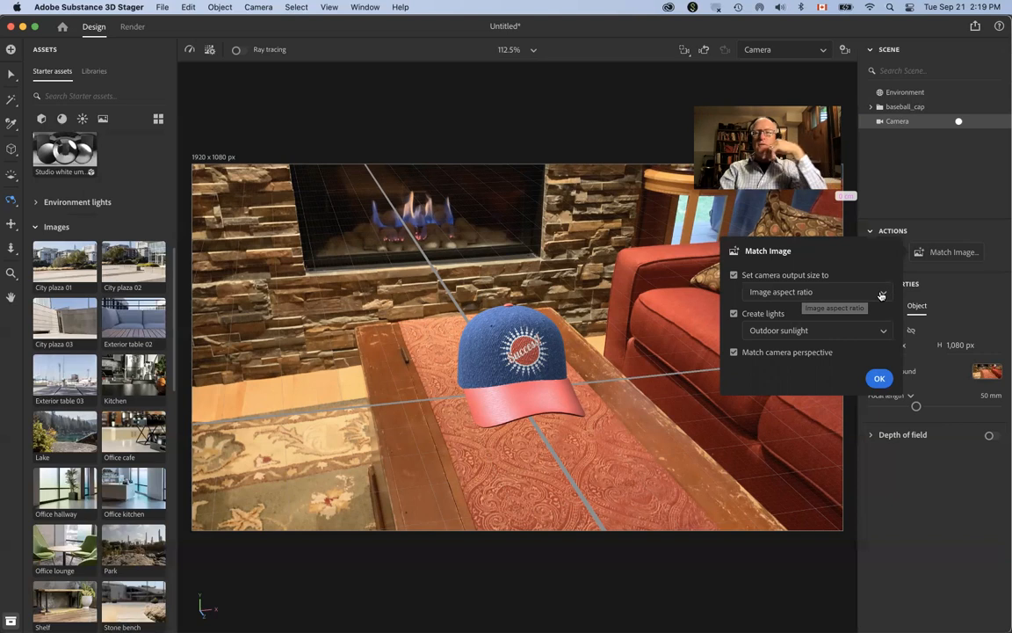
{"action": "left_click", "coordinate": [881, 295]}
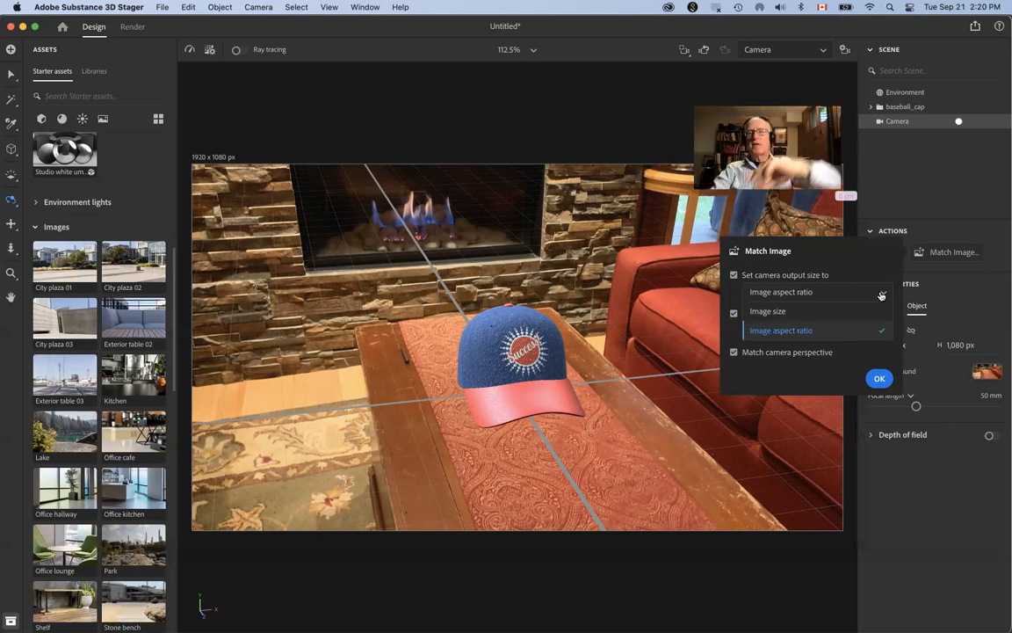
{"action": "left_click", "coordinate": [733, 337]}
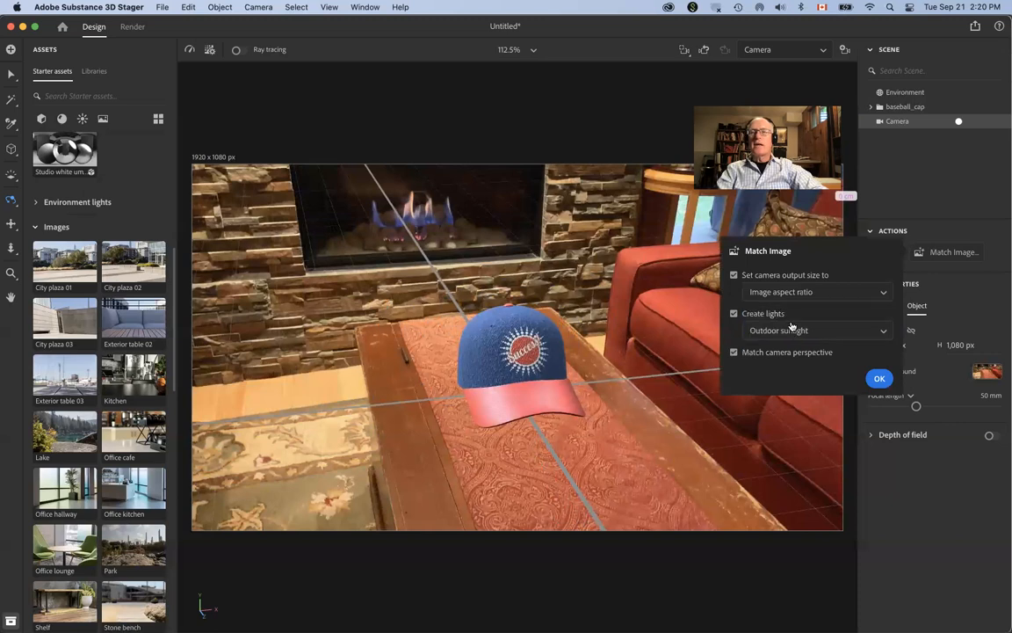
{"action": "left_click", "coordinate": [885, 332]}
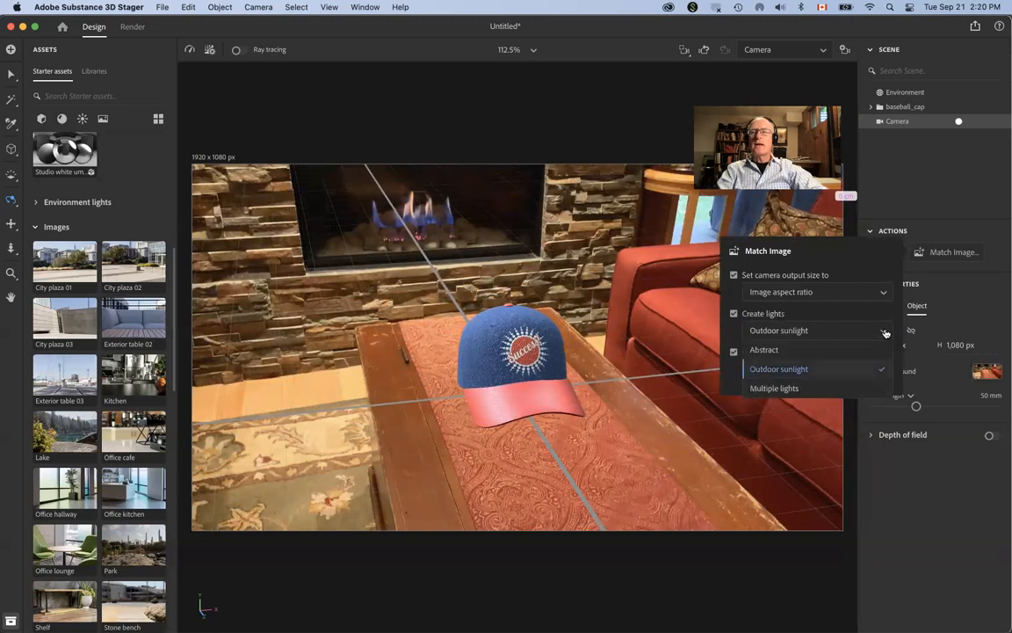
{"action": "left_click", "coordinate": [775, 388]}
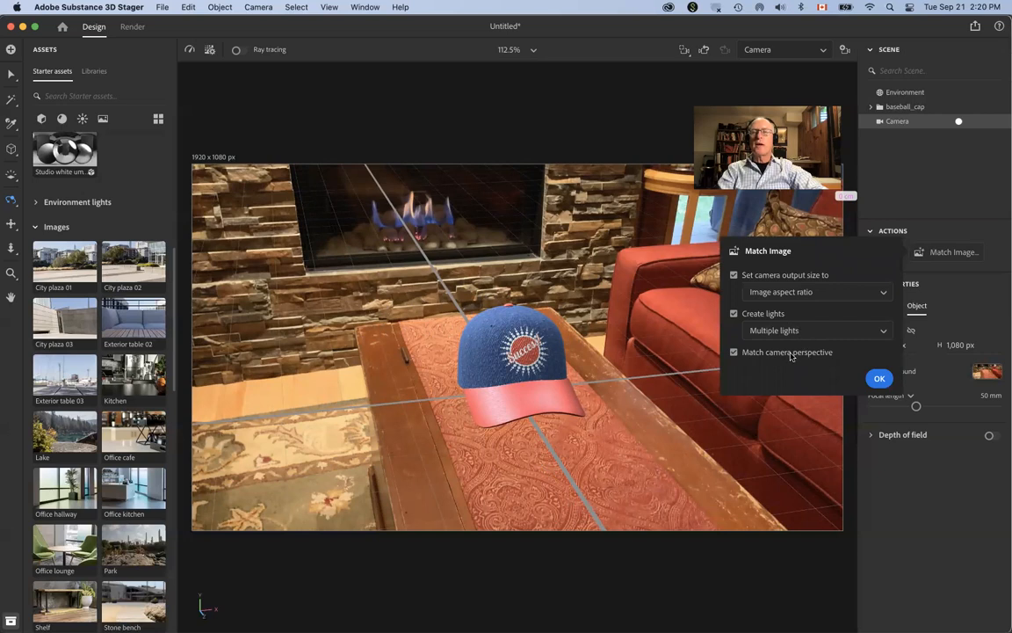
{"action": "left_click", "coordinate": [879, 377]}
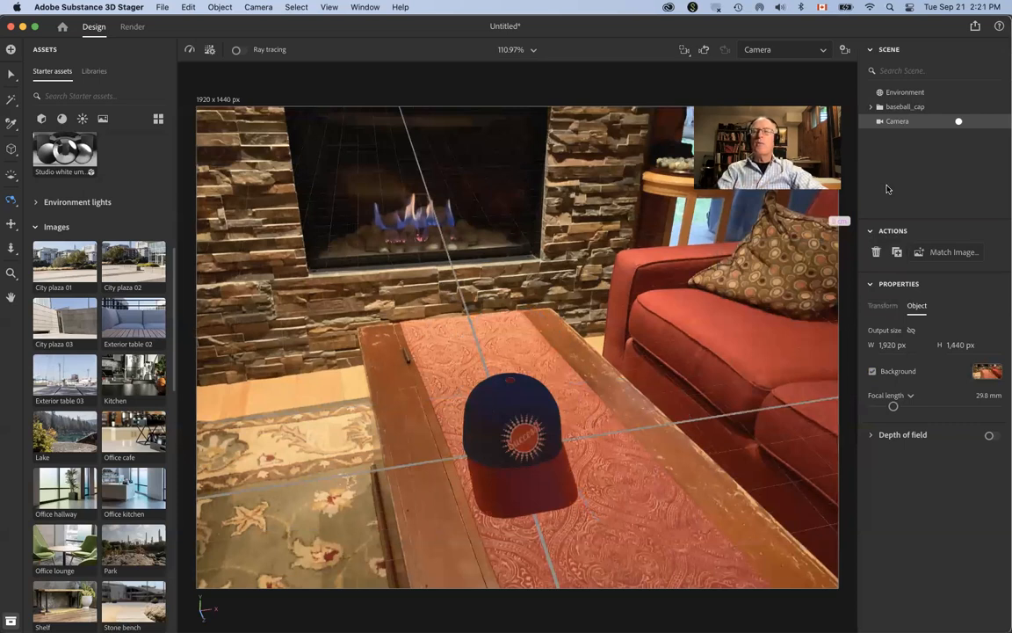
Match the camera to the background image using Image aspect ratio, Outdoor sunlight lights and matched camera perspective.
{"action": "left_click", "coordinate": [954, 252]}
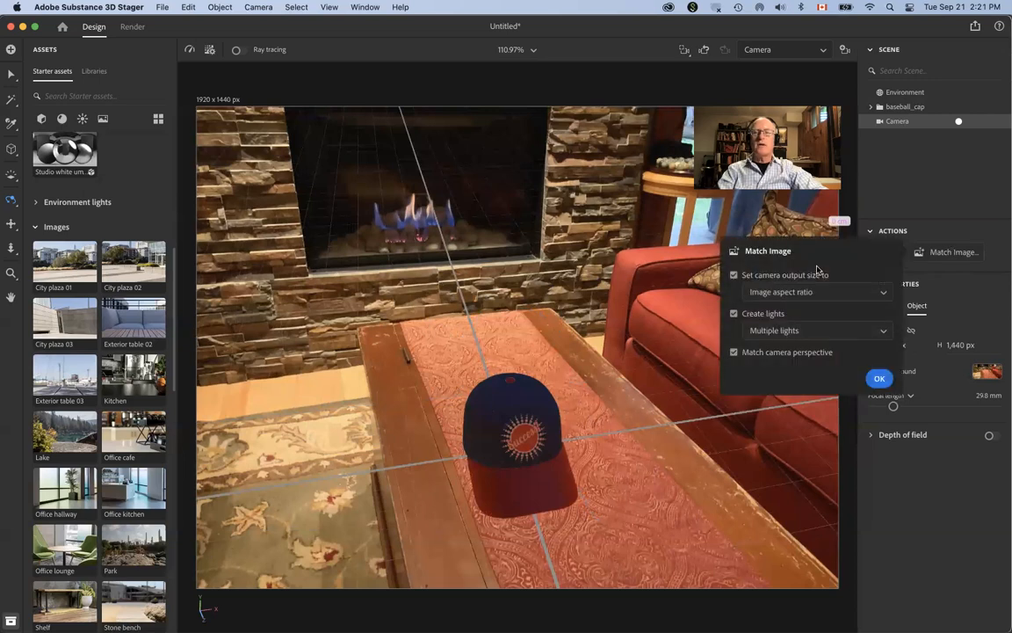
{"action": "left_click", "coordinate": [876, 331]}
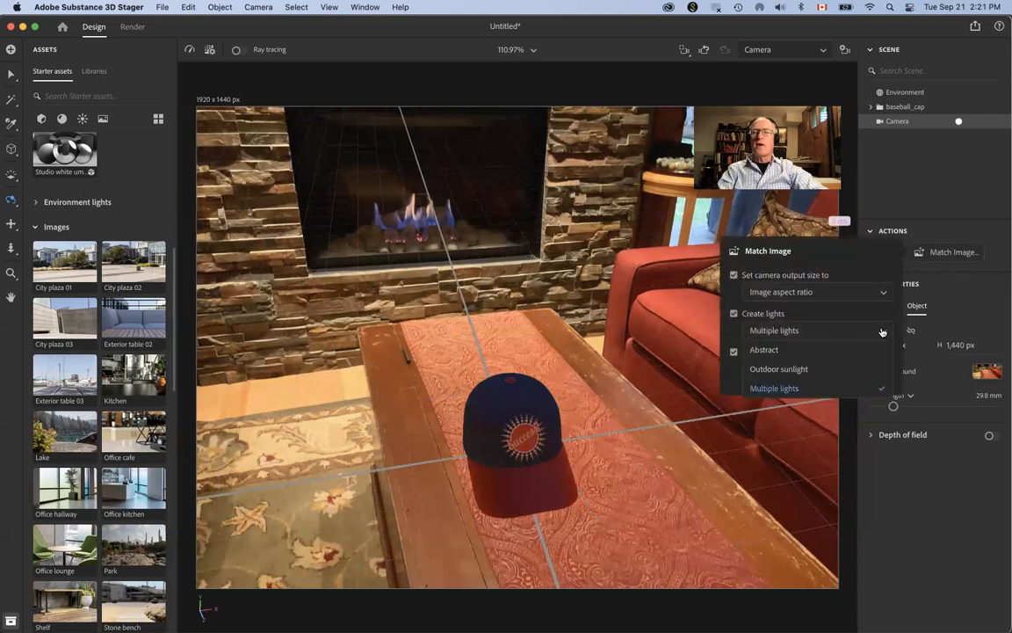
{"action": "left_click", "coordinate": [787, 370]}
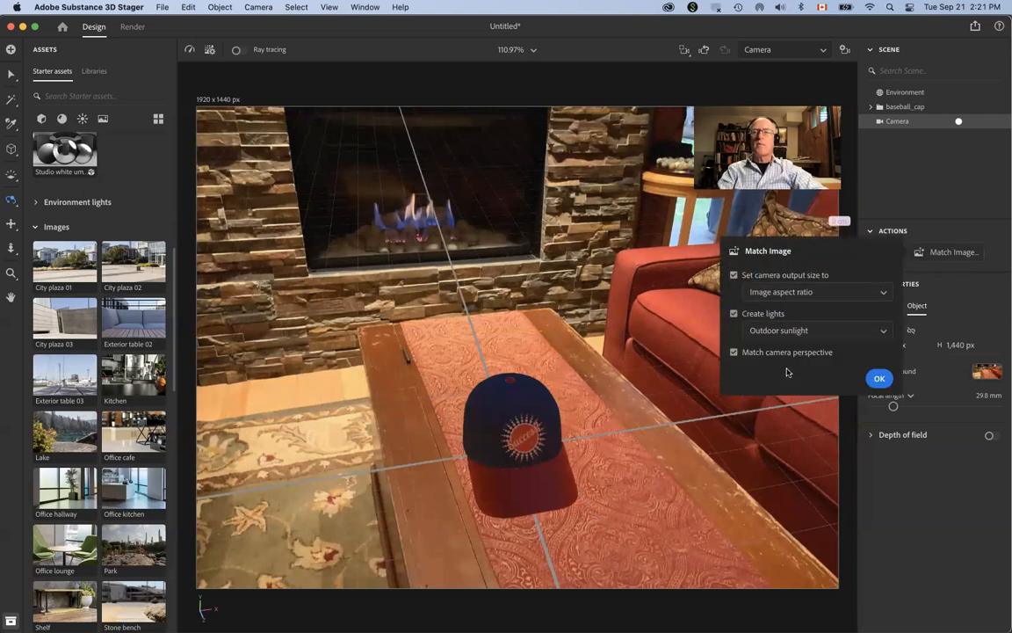
{"action": "left_click", "coordinate": [889, 380]}
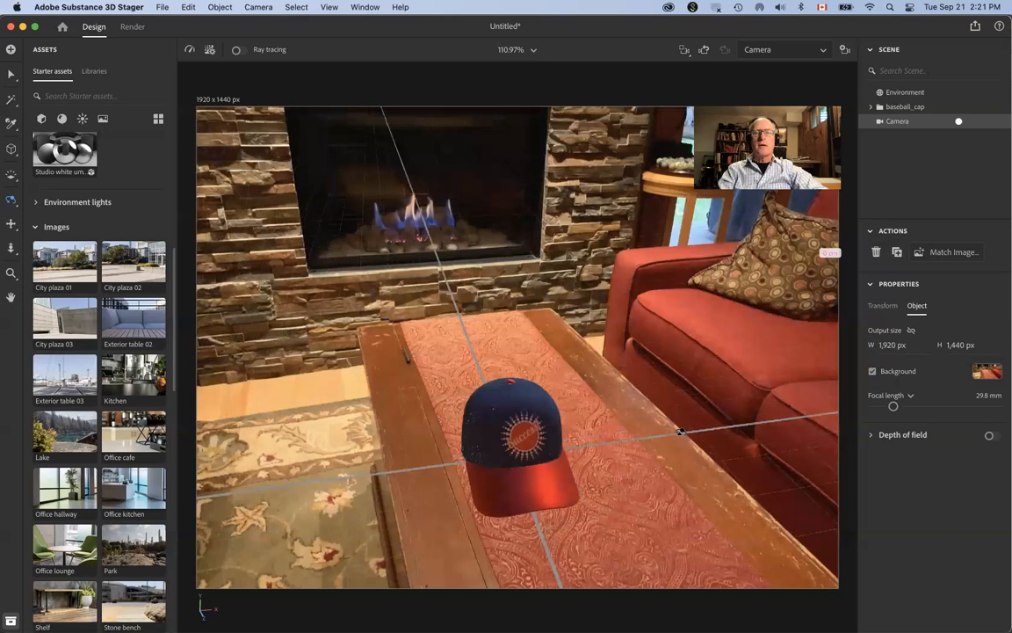
Dolly the camera back so the cap appears smaller on the coffee table, and turn on ray tracing.
{"action": "scroll", "coordinate": [552, 460], "scroll_direction": "down", "scroll_amount": 5}
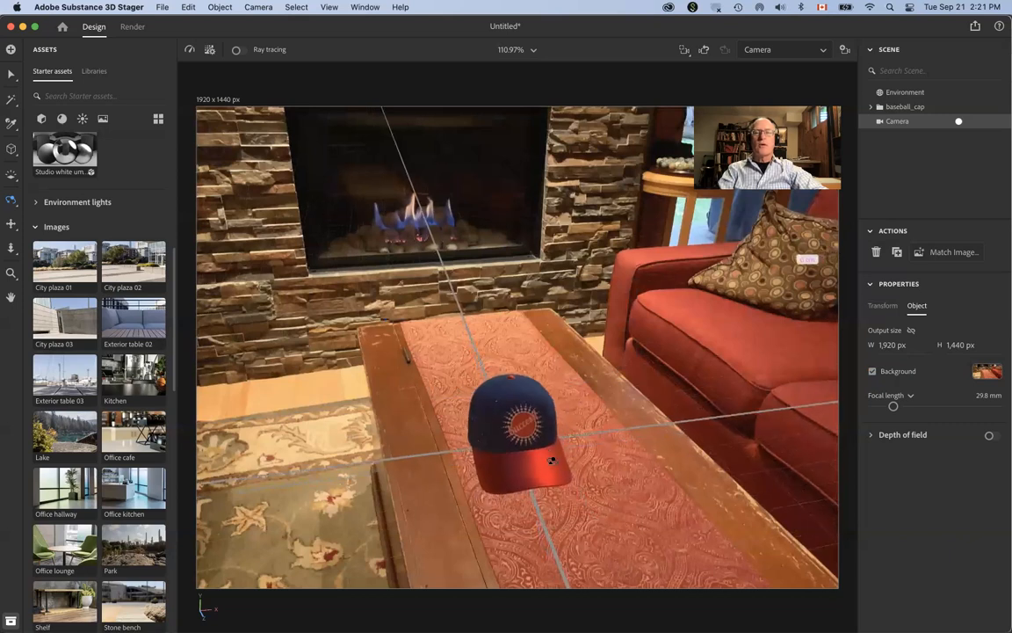
{"action": "scroll", "coordinate": [552, 459], "scroll_direction": "down", "scroll_amount": 1}
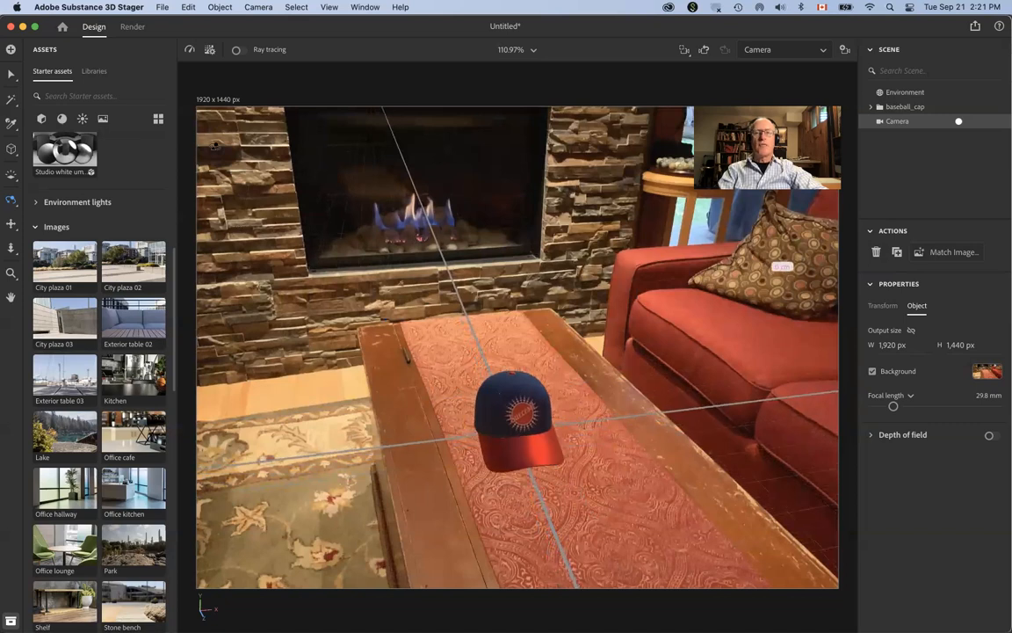
{"action": "left_click", "coordinate": [245, 50]}
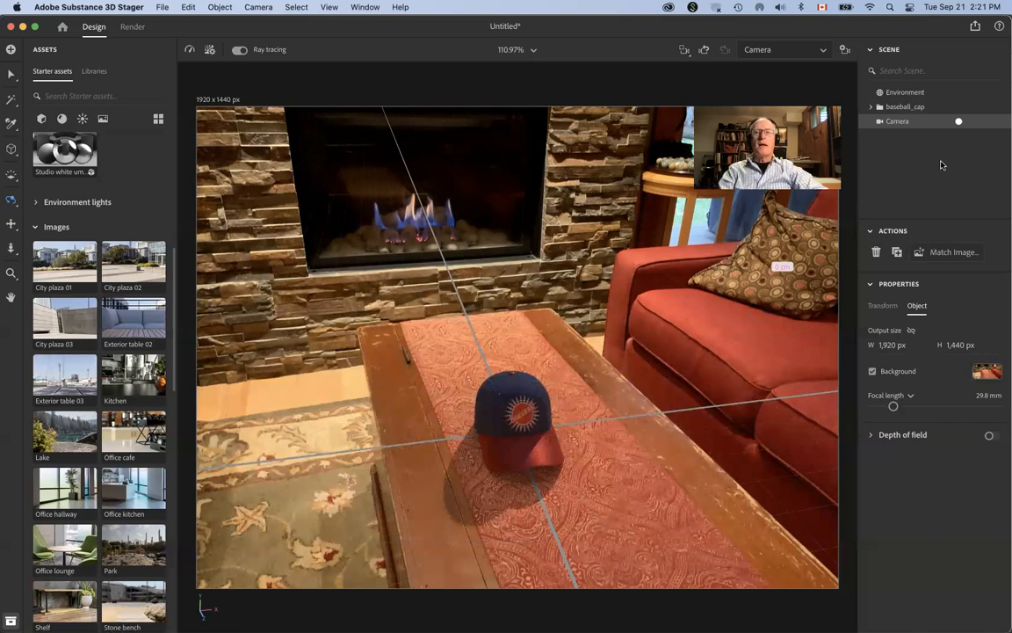
Add a second camera, keep its default name, and orbit it around to view the cap from behind.
{"action": "left_click", "coordinate": [846, 53]}
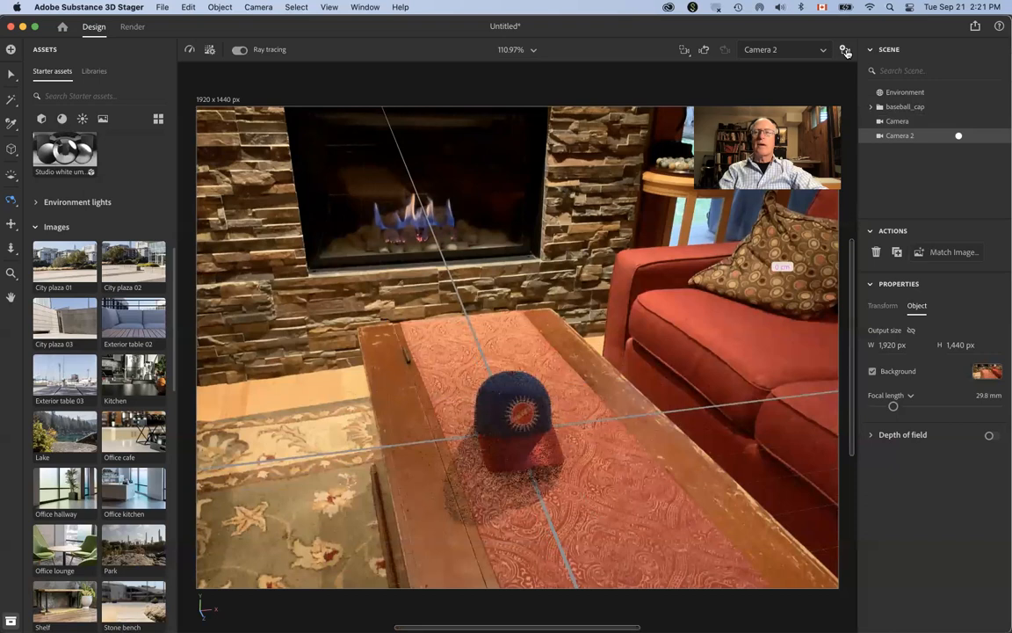
{"action": "double_click", "coordinate": [901, 137]}
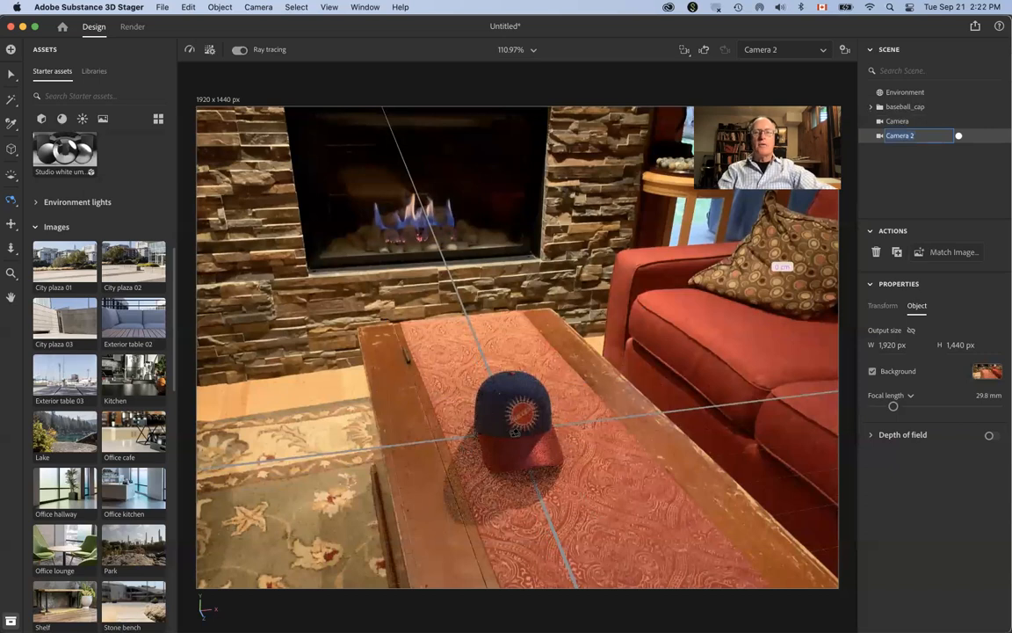
{"action": "key", "text": "Return"}
{"action": "mouse_move", "coordinate": [579, 399]}
{"action": "left_mouse_down"}
{"action": "mouse_move", "coordinate": [495, 345]}
{"action": "mouse_move", "coordinate": [409, 383]}
{"action": "mouse_move", "coordinate": [343, 362]}
{"action": "mouse_move", "coordinate": [211, 257]}
{"action": "mouse_move", "coordinate": [199, 263]}
{"action": "mouse_move", "coordinate": [190, 296]}
{"action": "mouse_move", "coordinate": [217, 370]}
{"action": "mouse_move", "coordinate": [192, 347]}
{"action": "mouse_move", "coordinate": [142, 459]}
{"action": "mouse_move", "coordinate": [78, 425]}
{"action": "left_mouse_up"}
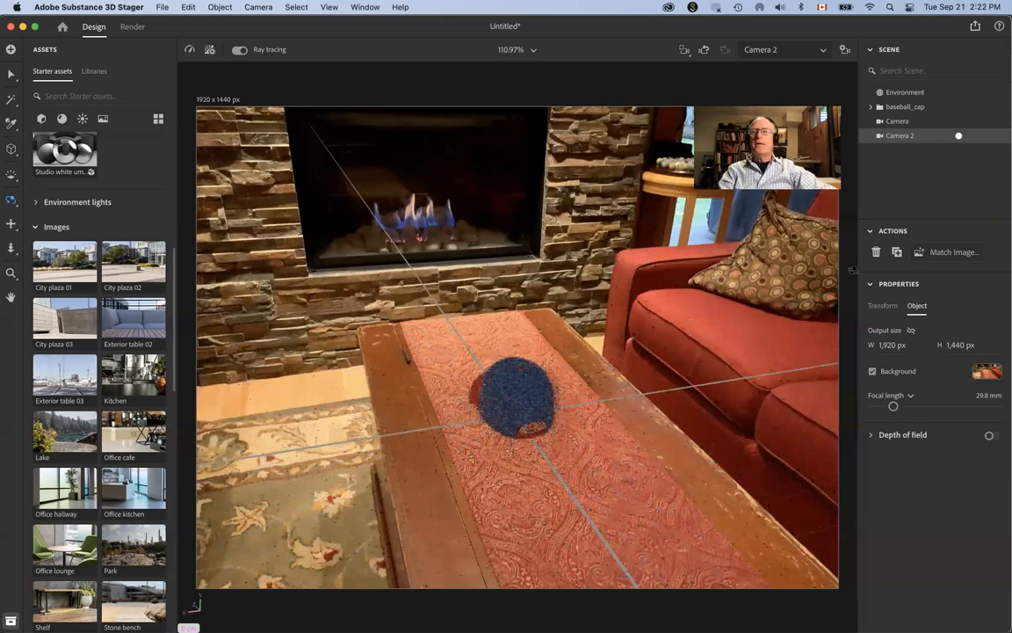
Match Camera 2 to the background image, then orbit and dolly it so the back of the cap sits on the table.
{"action": "left_click", "coordinate": [962, 254]}
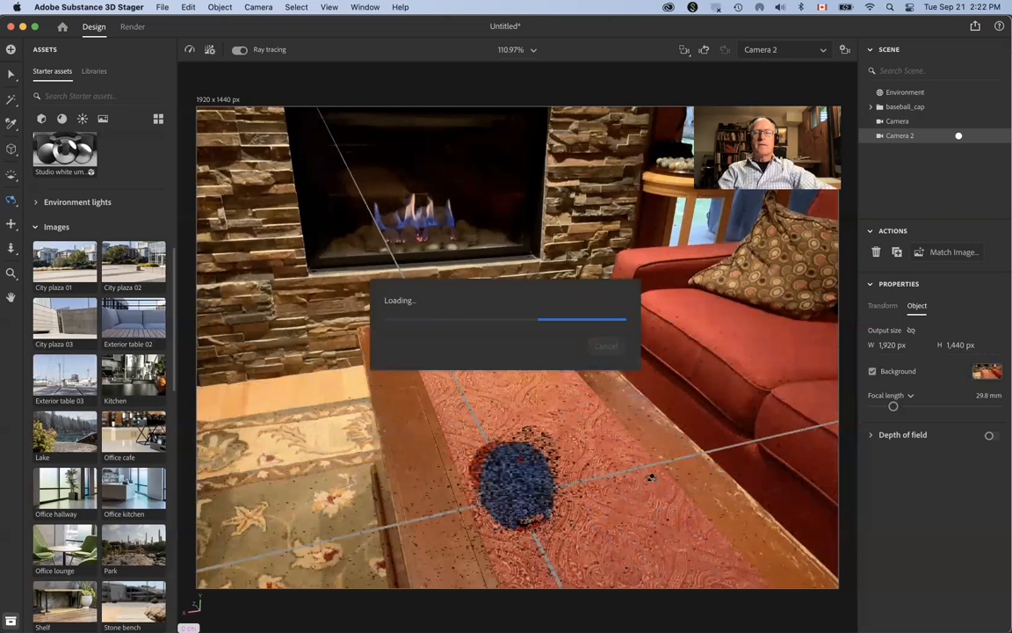
{"action": "mouse_move", "coordinate": [517, 490]}
{"action": "left_mouse_down"}
{"action": "mouse_move", "coordinate": [504, 454]}
{"action": "mouse_move", "coordinate": [515, 439]}
{"action": "left_mouse_up"}
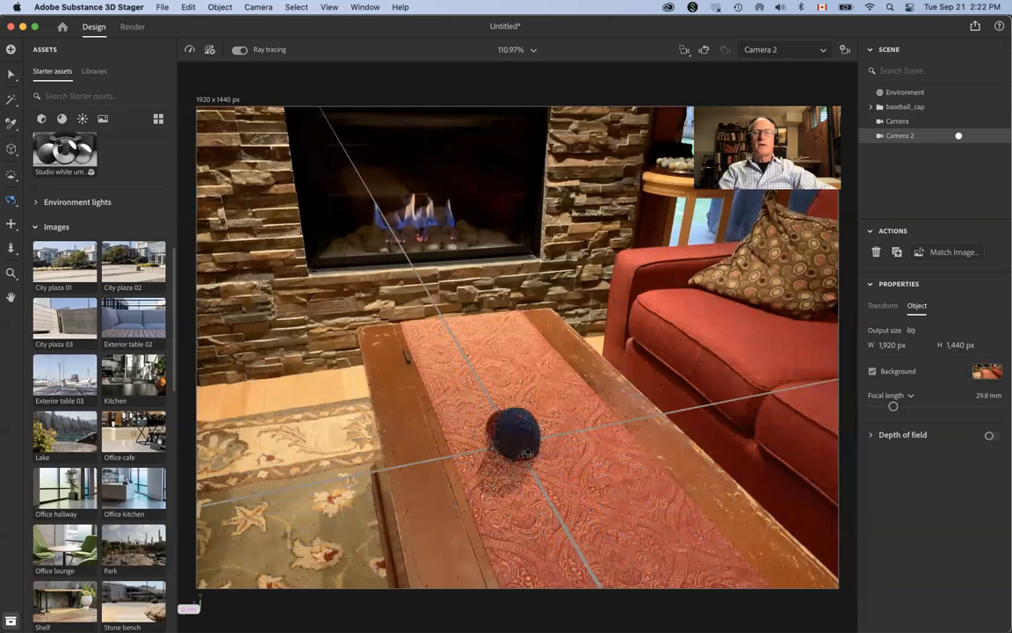
{"action": "mouse_move", "coordinate": [526, 453]}
{"action": "left_mouse_down"}
{"action": "mouse_move", "coordinate": [525, 444]}
{"action": "mouse_move", "coordinate": [530, 460]}
{"action": "left_mouse_up"}
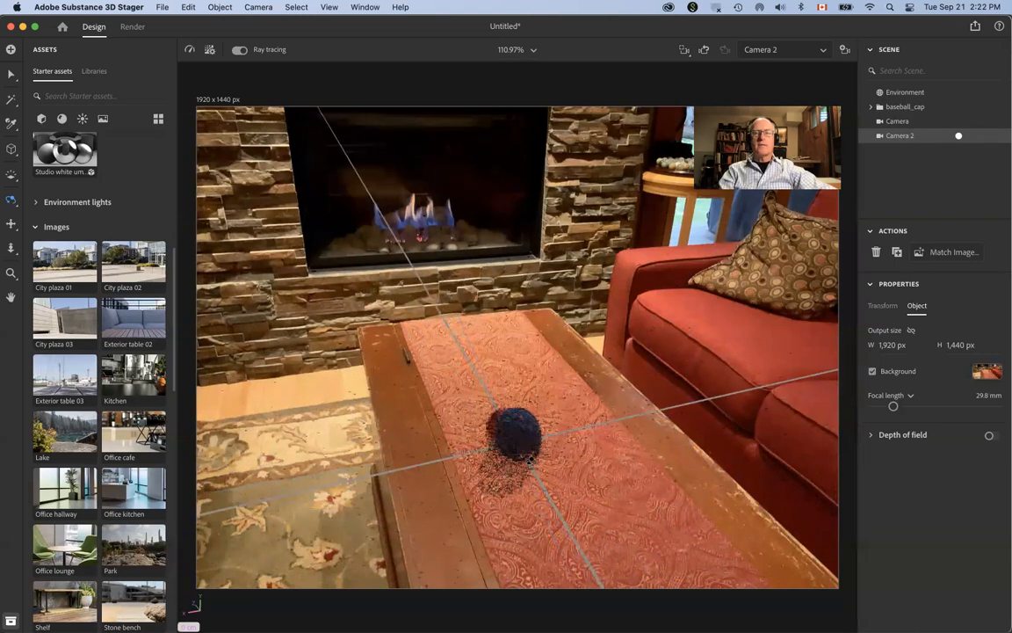
{"action": "scroll", "coordinate": [531, 460], "scroll_direction": "up", "scroll_amount": 5}
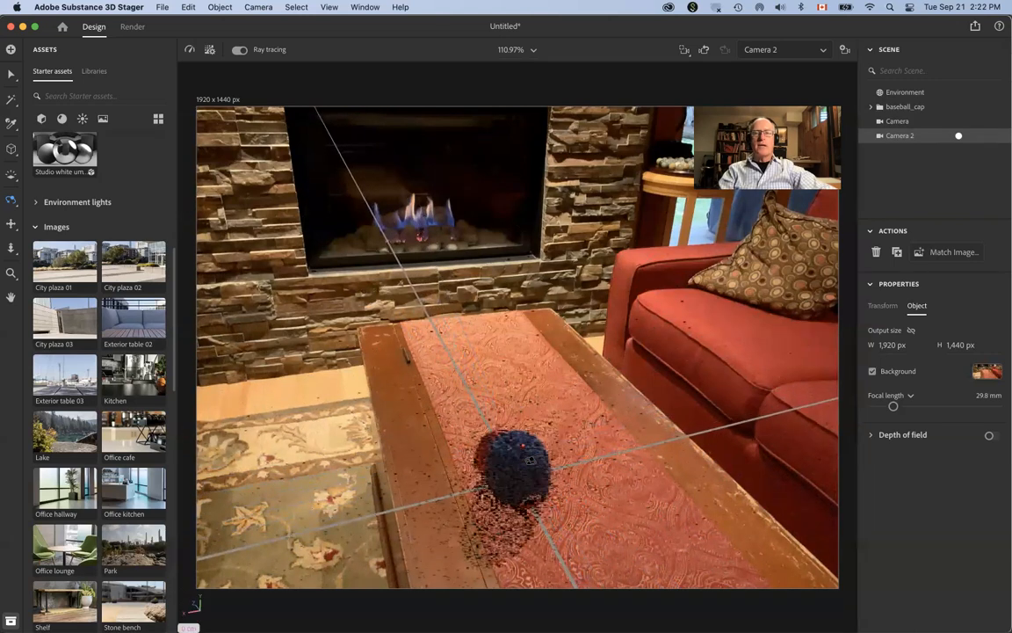
{"action": "scroll", "coordinate": [530, 461], "scroll_direction": "up", "scroll_amount": 2}
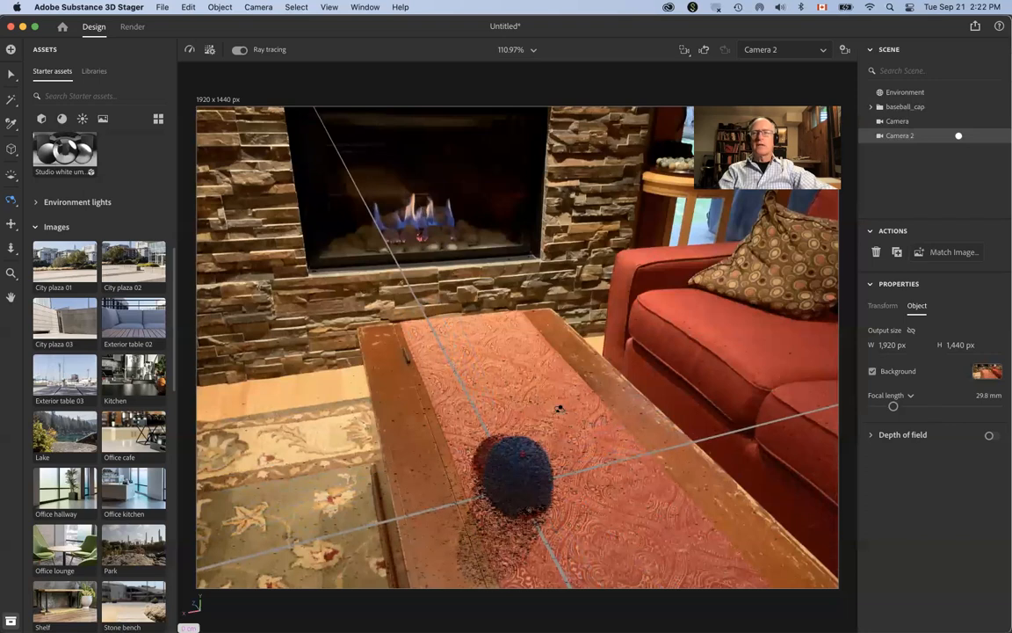
Compare the two saved views of the cap by switching to Camera and back to Camera 2.
{"action": "mouse_move", "coordinate": [906, 122]}
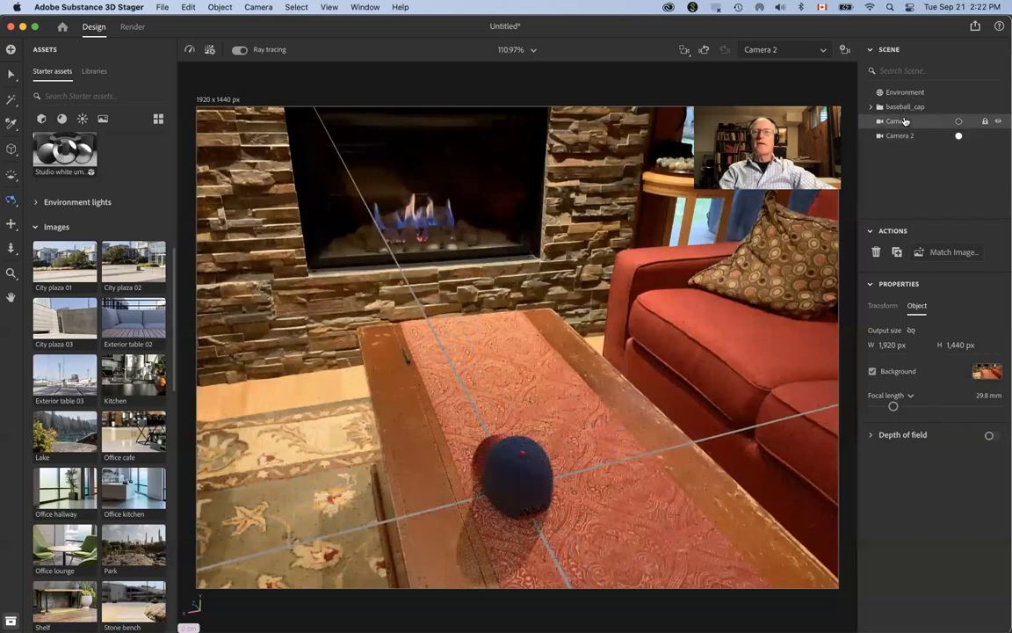
{"action": "left_click", "coordinate": [785, 51]}
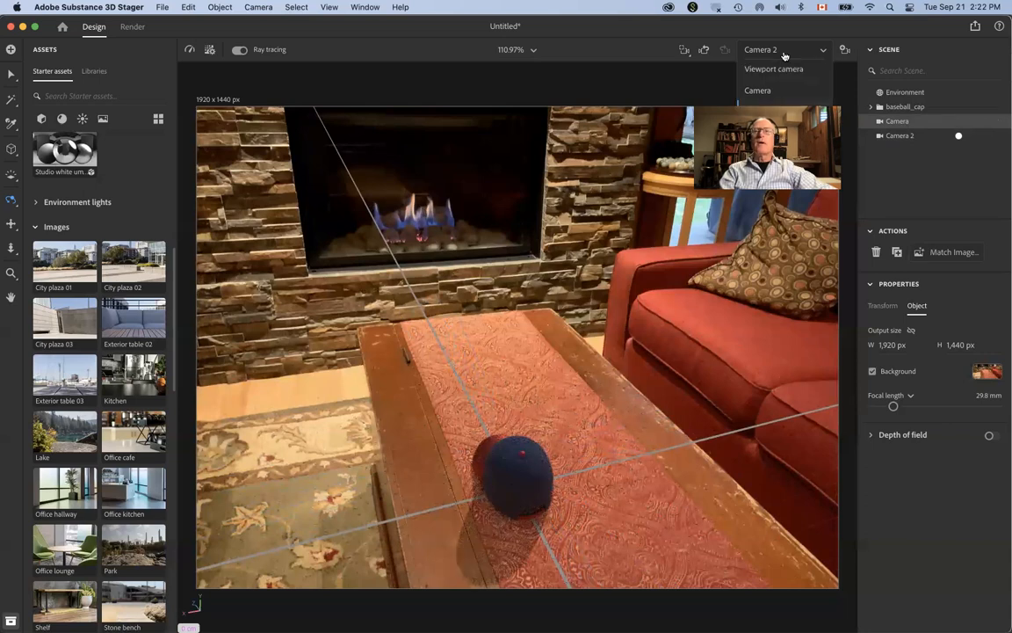
{"action": "left_click", "coordinate": [759, 91]}
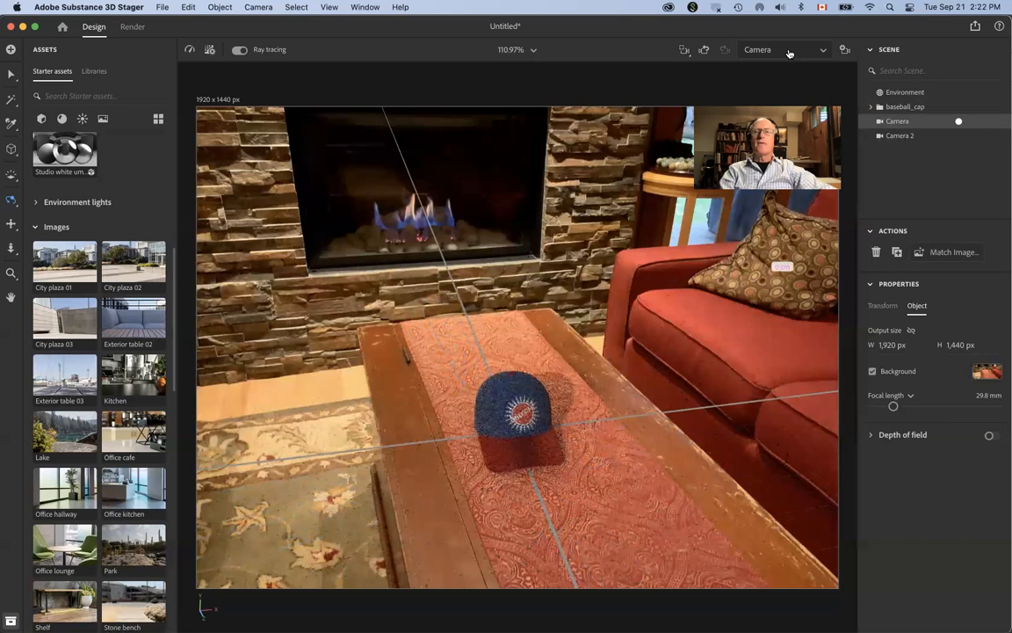
{"action": "left_click", "coordinate": [789, 51]}
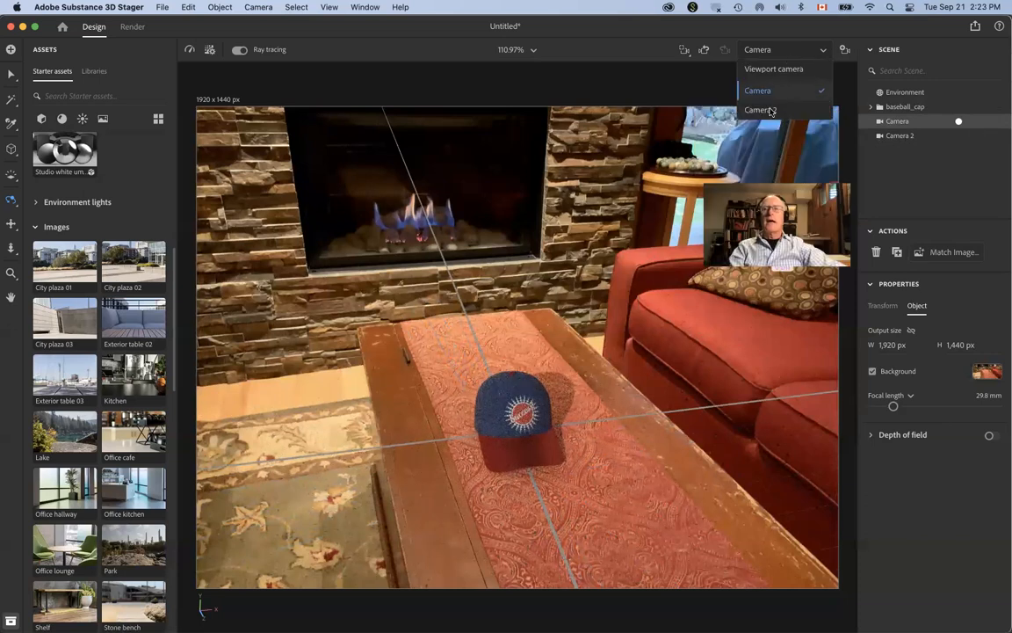
{"action": "left_click", "coordinate": [764, 109]}
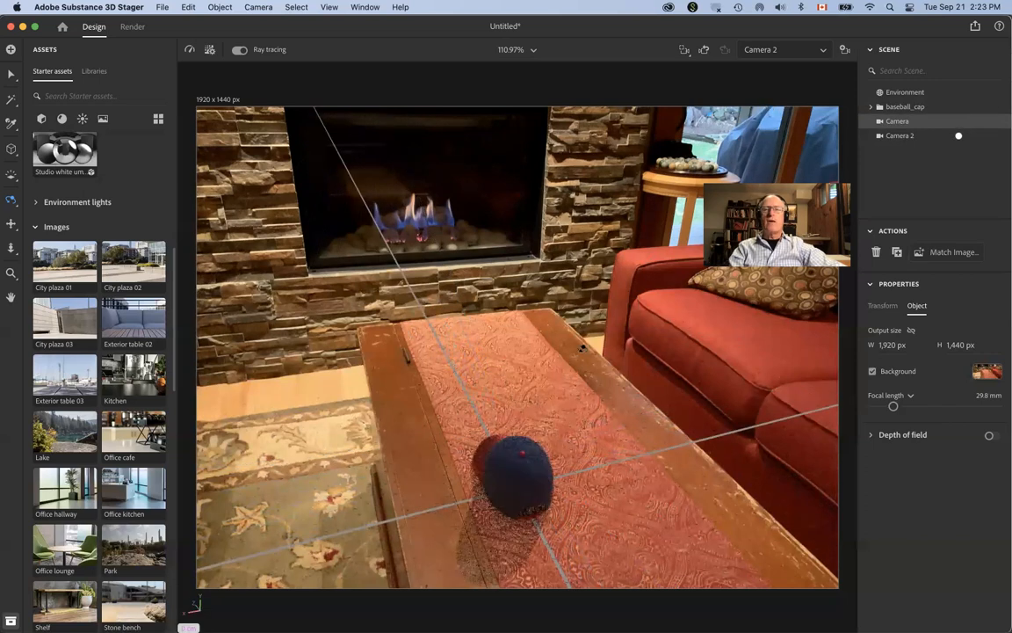